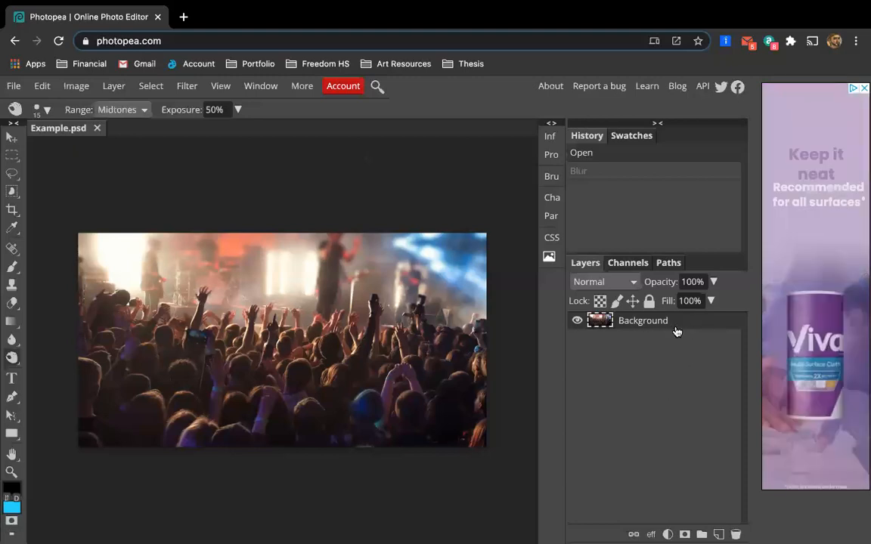
# Duplicate the Background layer and rename the copy B&W.
pyautogui.click(113, 87)
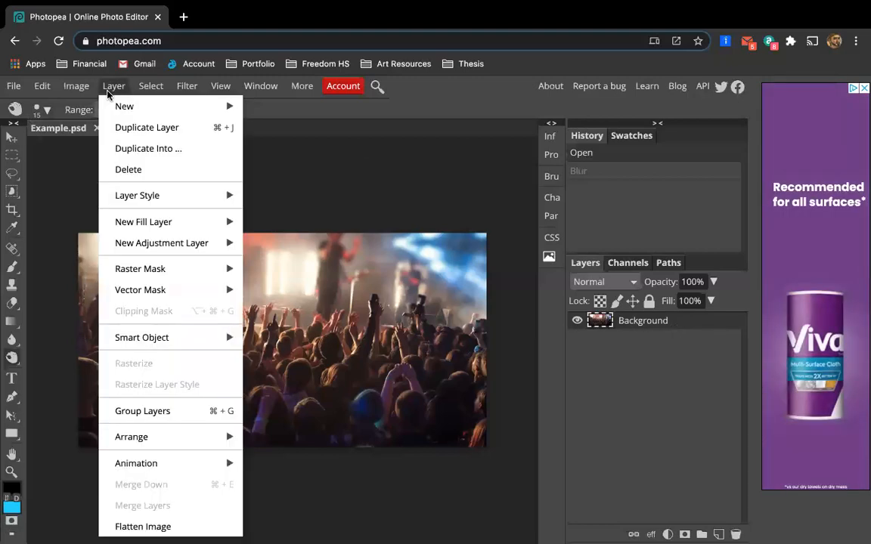
pyautogui.click(136, 127)
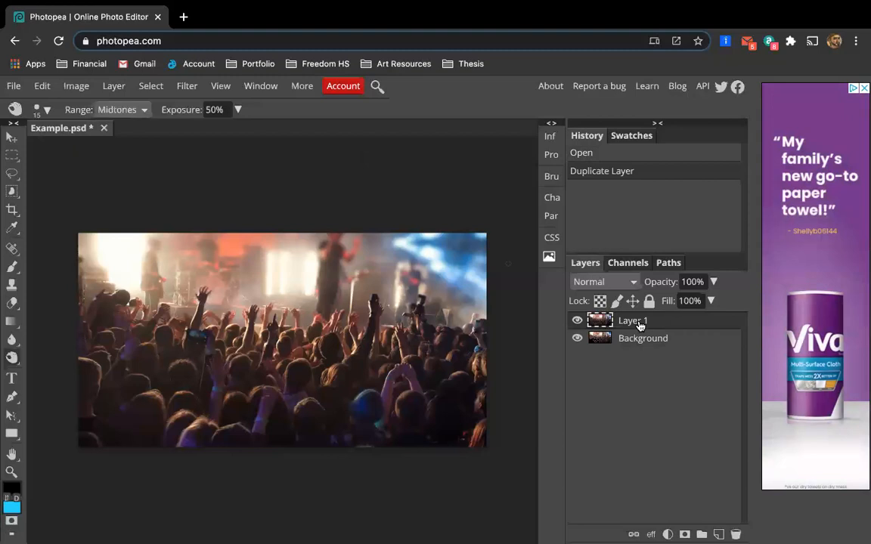
pyautogui.doubleClick(635, 322)
pyautogui.write('B&W')
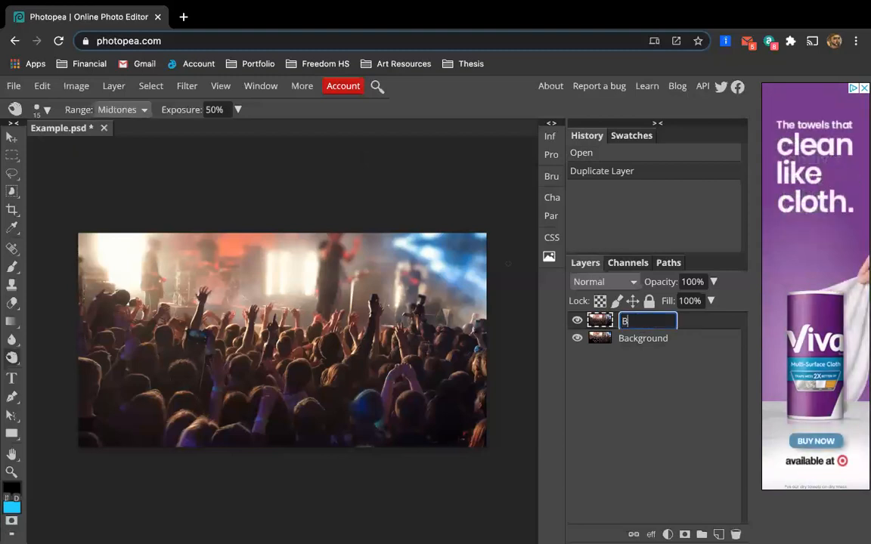
pyautogui.press('Return')
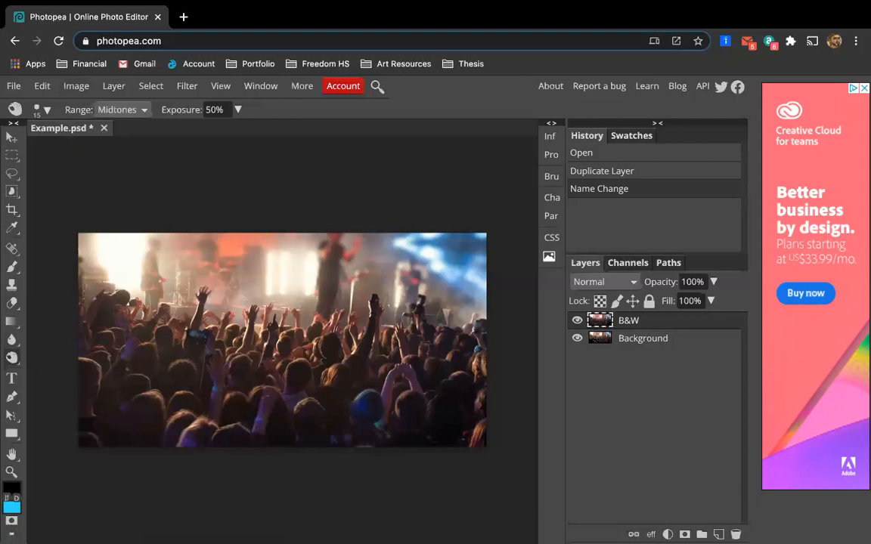
# Apply a Black & White adjustment to the B&W layer and set its Red value to 13.
pyautogui.click(77, 87)
pyautogui.moveTo(88, 111)
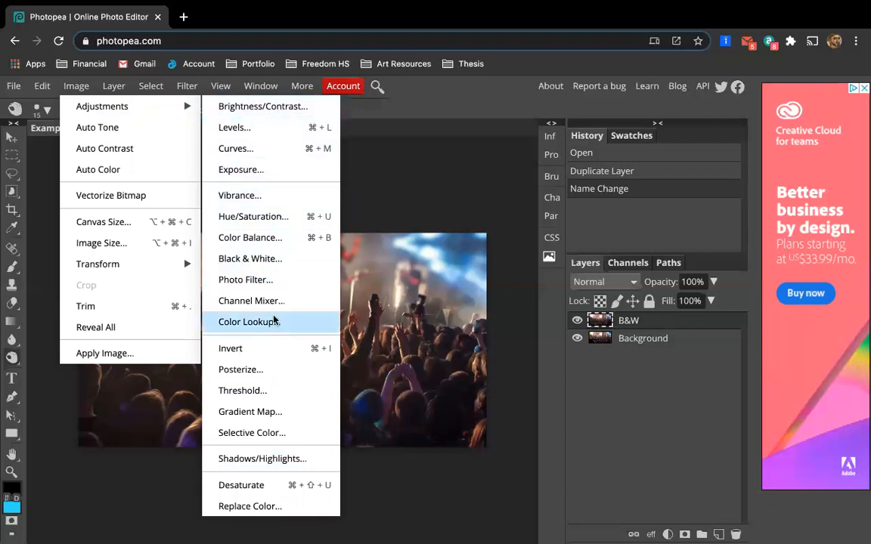
pyautogui.click(294, 266)
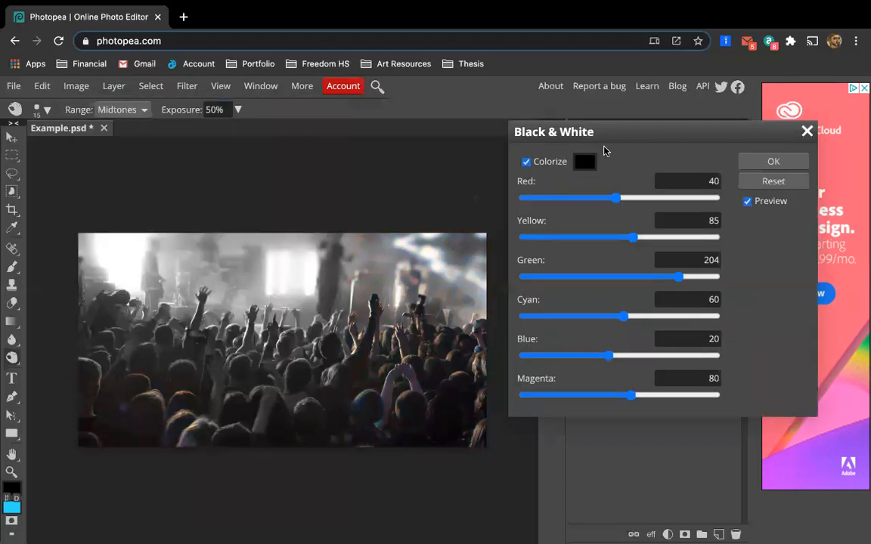
pyautogui.moveTo(657, 132)
pyautogui.mouseDown()
pyautogui.moveTo(657, 185)
pyautogui.moveTo(609, 119)
pyautogui.moveTo(663, 147)
pyautogui.moveTo(652, 150)
pyautogui.mouseUp()
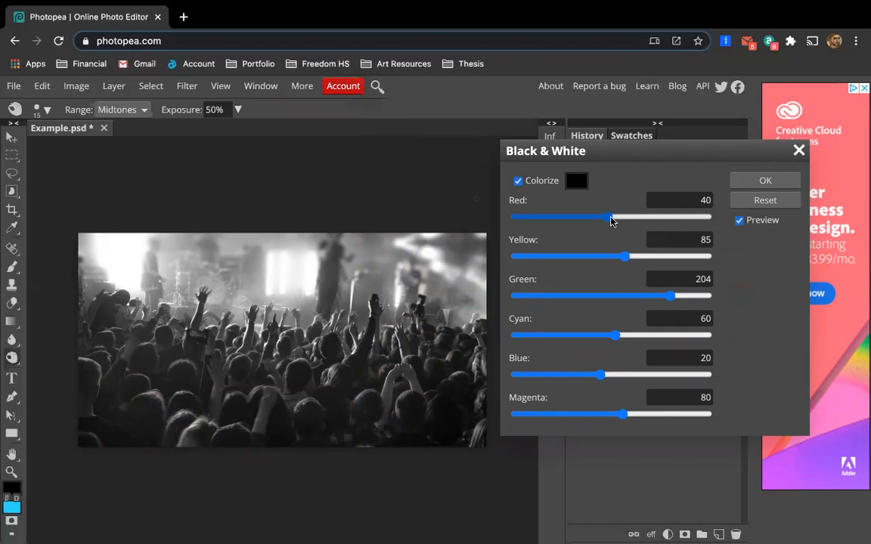
pyautogui.moveTo(610, 216); pyautogui.dragTo(616, 240)
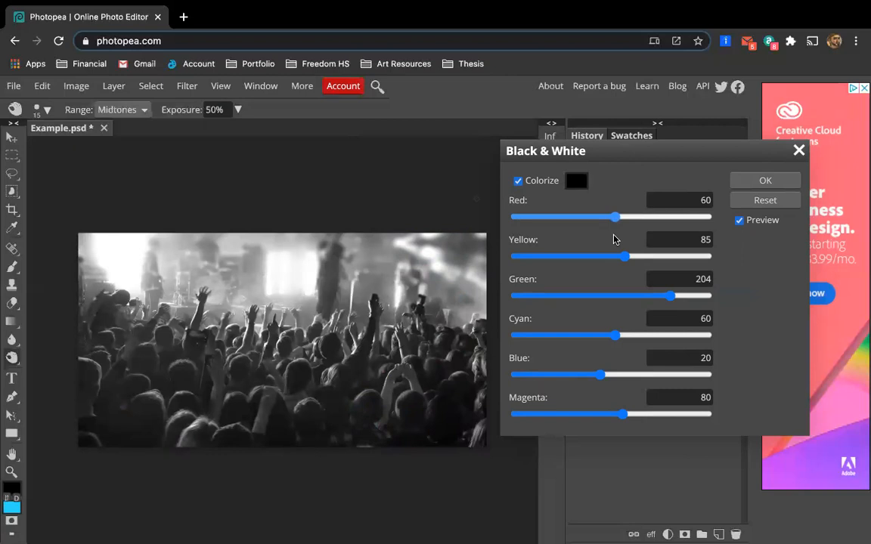
pyautogui.moveTo(614, 240); pyautogui.dragTo(709, 237)
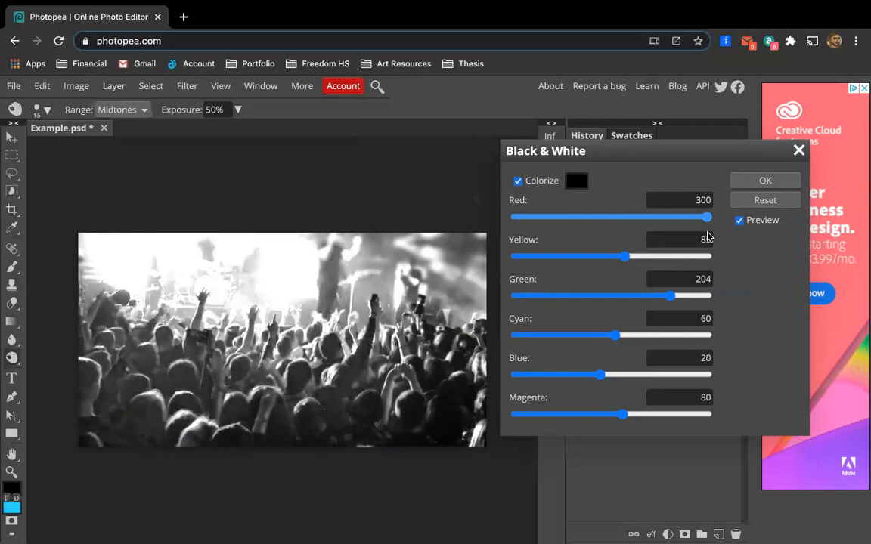
pyautogui.moveTo(709, 237); pyautogui.dragTo(728, 237)
pyautogui.moveTo(728, 232); pyautogui.dragTo(596, 229)
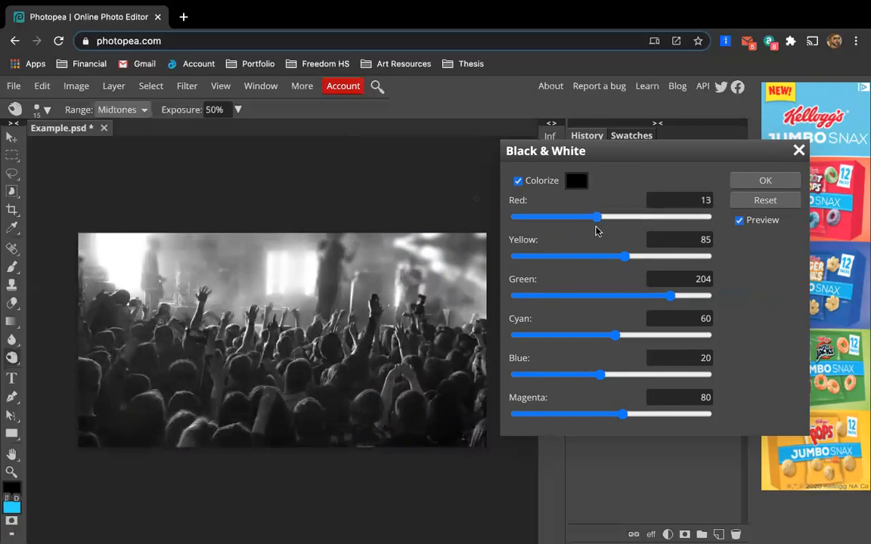
# Set Yellow to -85, Green to 63, Cyan to 23, Blue to 100 and Magenta to 178, then apply the adjustment.
pyautogui.moveTo(625, 263); pyautogui.dragTo(560, 266)
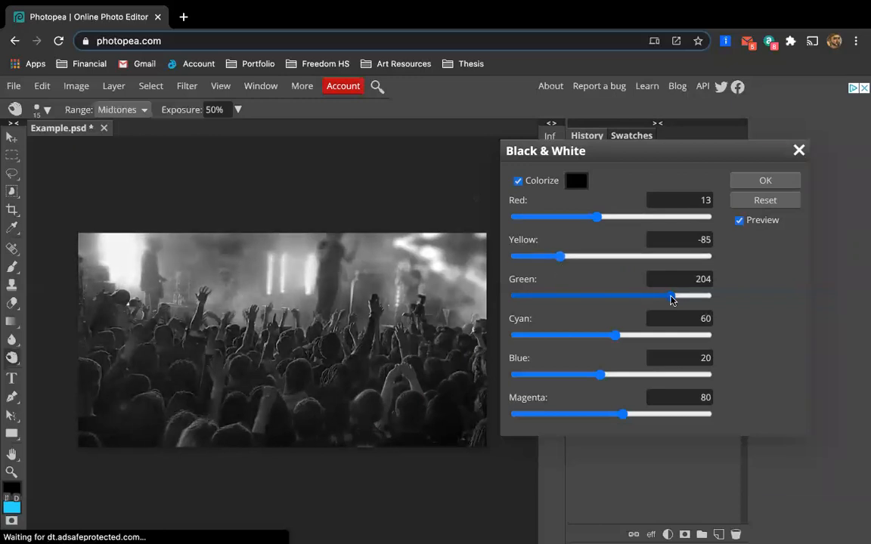
pyautogui.moveTo(671, 300); pyautogui.dragTo(597, 353)
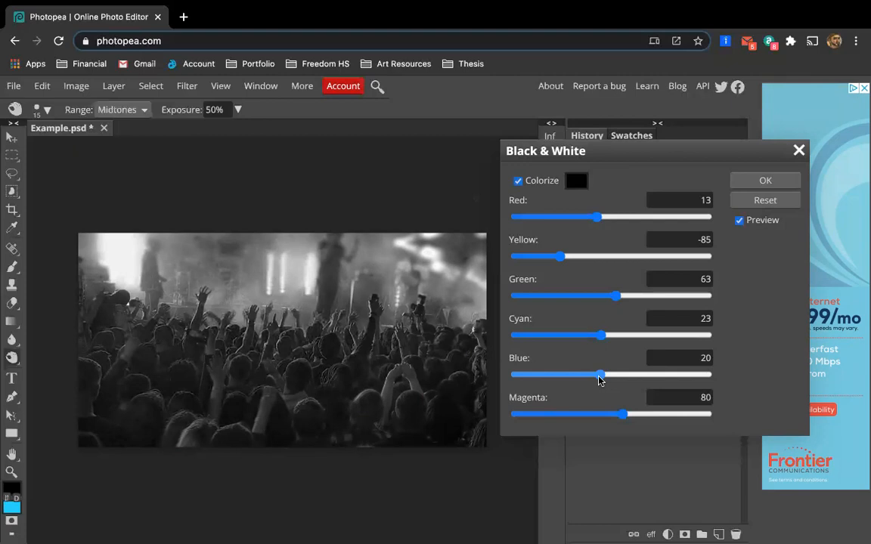
pyautogui.moveTo(587, 379)
pyautogui.mouseDown()
pyautogui.moveTo(571, 376)
pyautogui.moveTo(664, 376)
pyautogui.moveTo(568, 377)
pyautogui.moveTo(635, 382)
pyautogui.moveTo(595, 379)
pyautogui.moveTo(626, 385)
pyautogui.moveTo(595, 389)
pyautogui.moveTo(579, 383)
pyautogui.moveTo(617, 387)
pyautogui.moveTo(583, 381)
pyautogui.mouseUp()
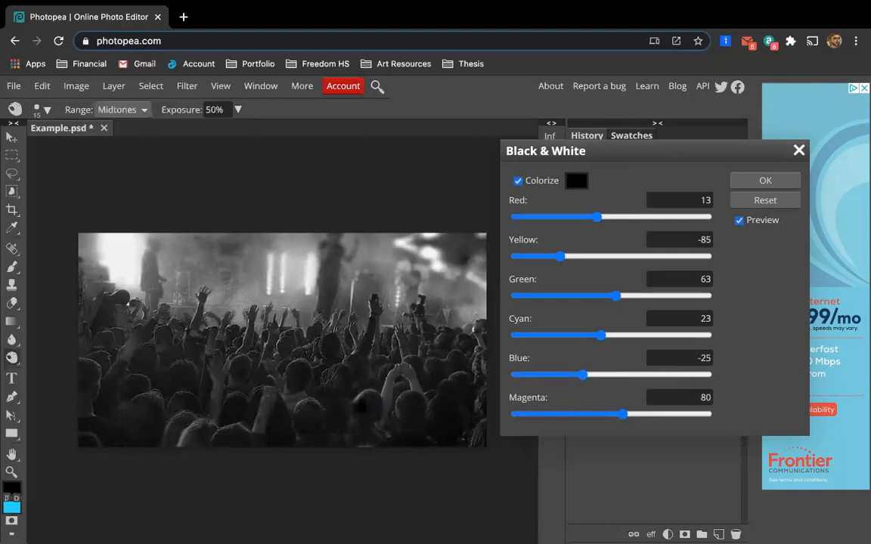
pyautogui.moveTo(583, 379); pyautogui.dragTo(631, 380)
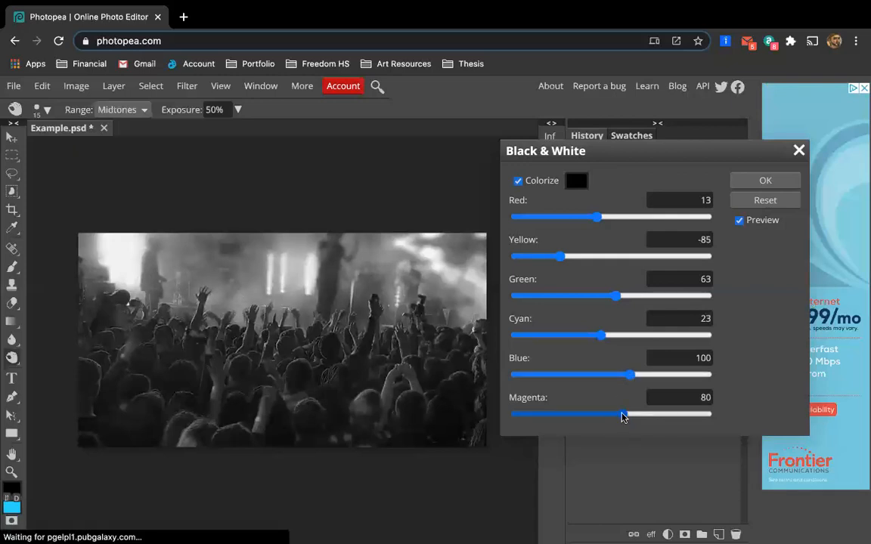
pyautogui.moveTo(623, 414); pyautogui.dragTo(671, 414)
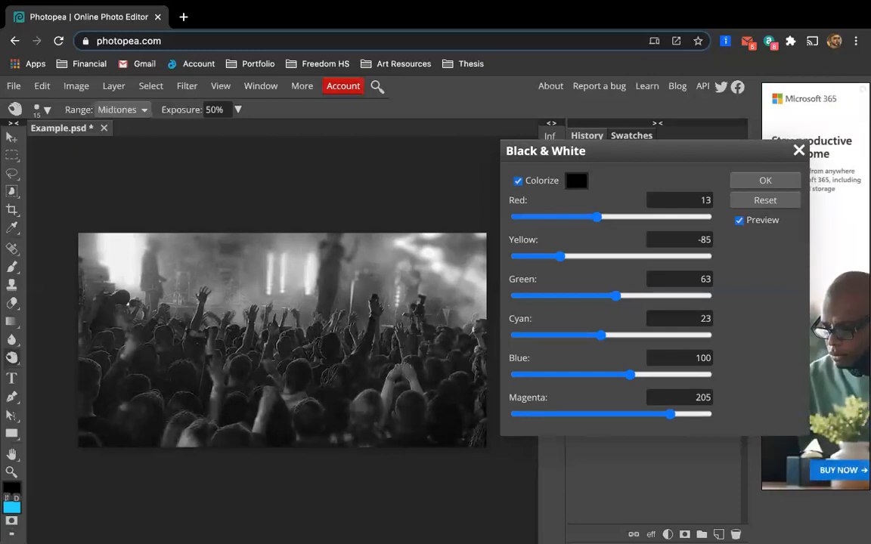
pyautogui.moveTo(603, 414); pyautogui.dragTo(658, 414)
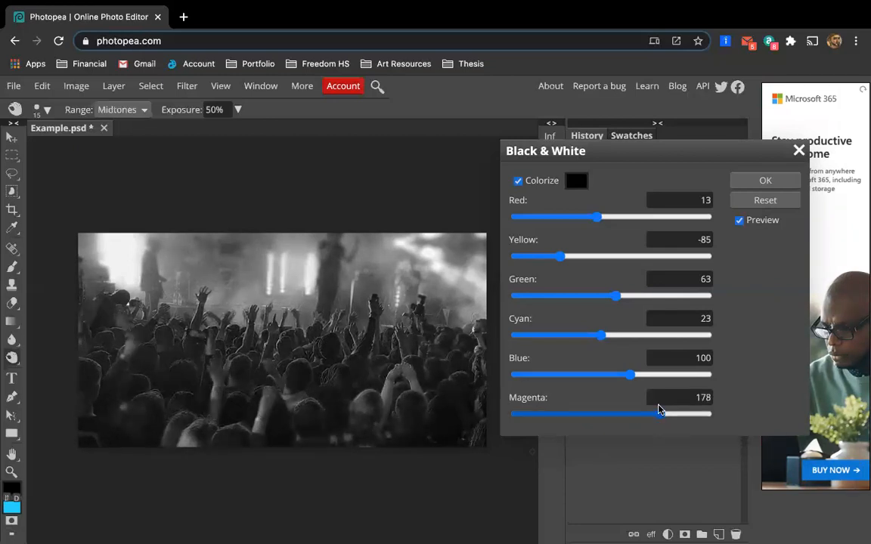
pyautogui.click(764, 180)
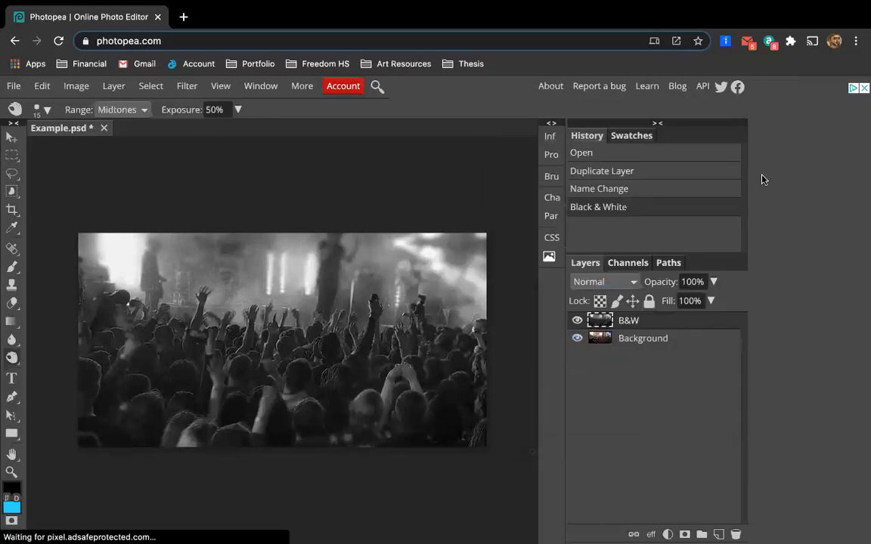
# Toggle the B&W layer's visibility to compare the black-and-white version with the original colour photo.
pyautogui.click(579, 322)
pyautogui.click(579, 322)
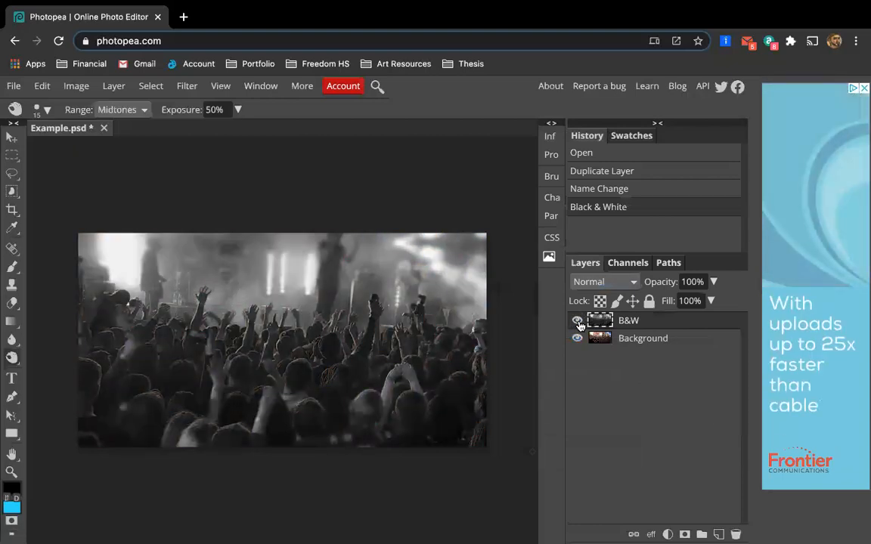
pyautogui.click(578, 322)
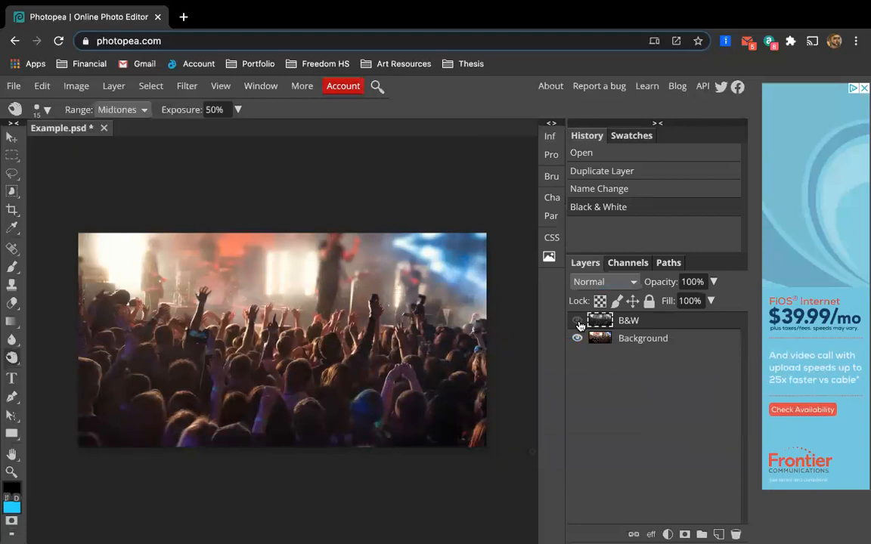
pyautogui.click(579, 322)
pyautogui.click(578, 322)
pyautogui.click(578, 322)
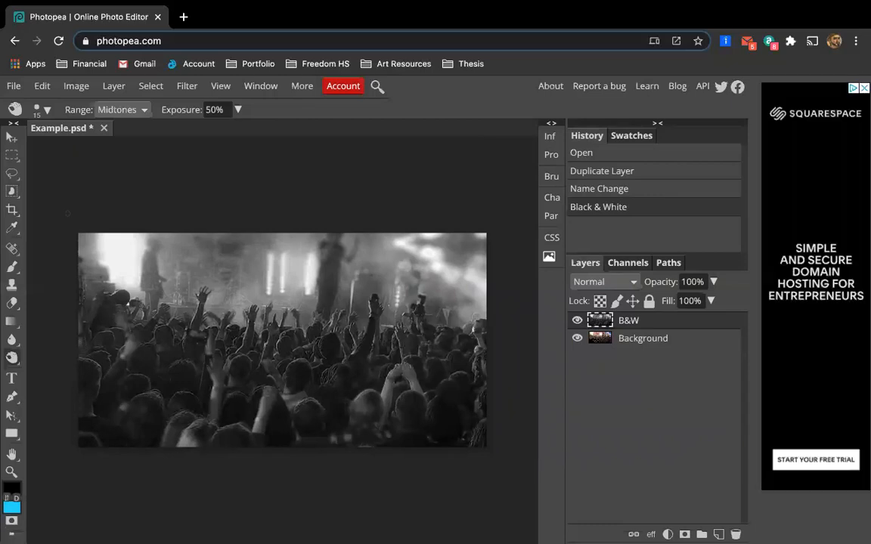
# Apply a small burn touch to the stage lights at the image's upper right.
pyautogui.click(85, 85)
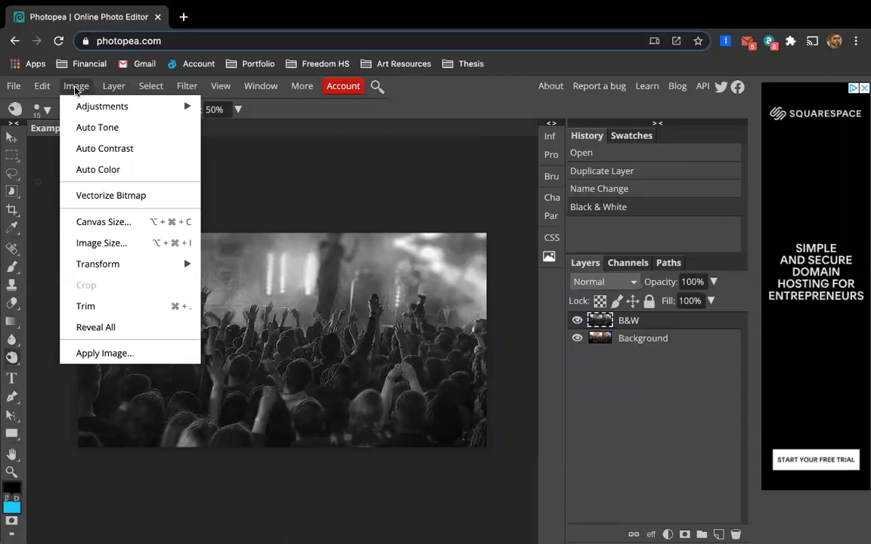
pyautogui.moveTo(88, 106)
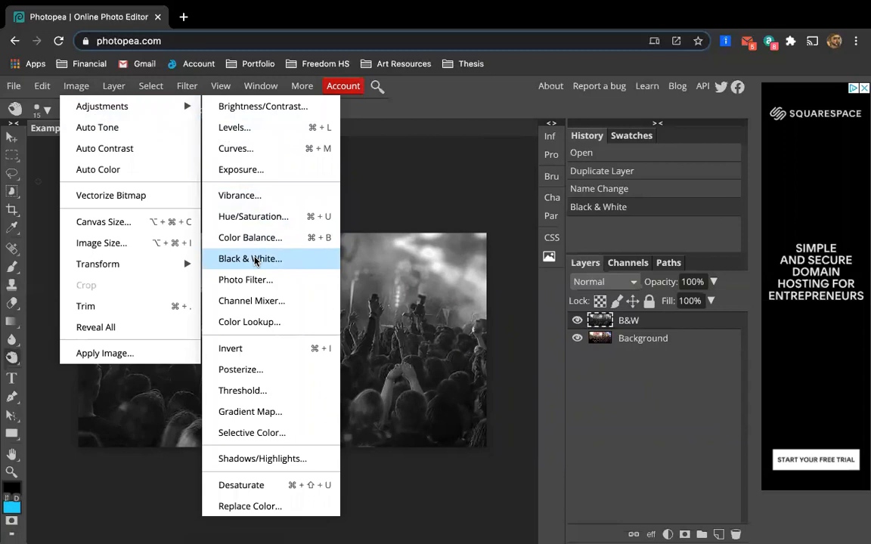
pyautogui.click(440, 249)
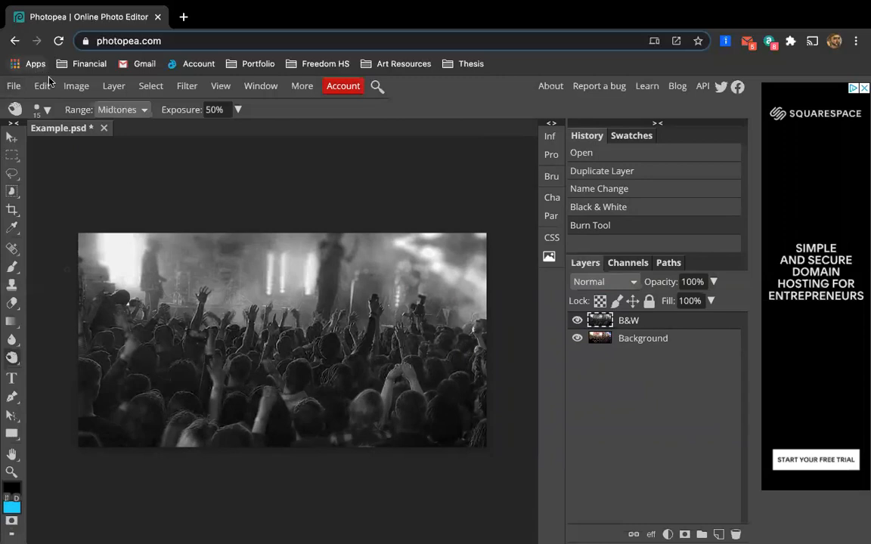
# Duplicate the B&W layer and rename the copy dodge/burn.
pyautogui.click(75, 86)
pyautogui.moveTo(113, 86)
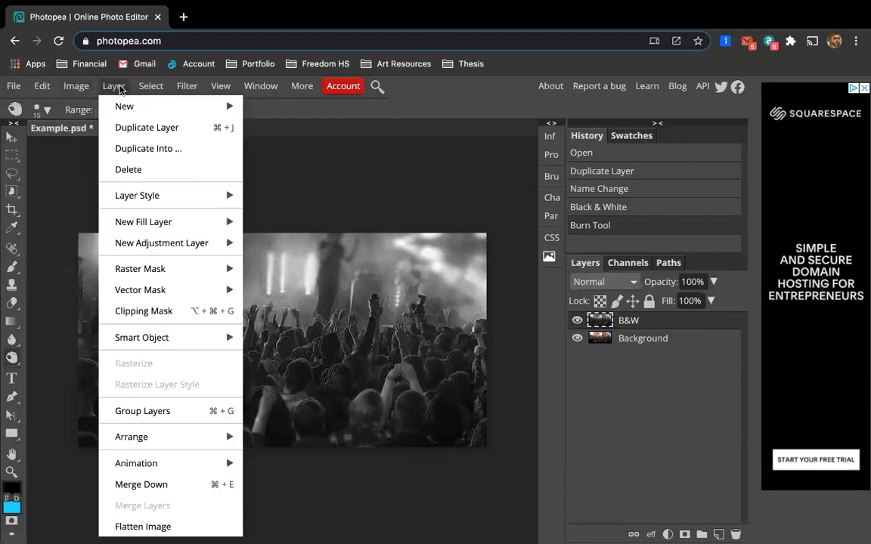
pyautogui.click(126, 127)
pyautogui.doubleClick(639, 321)
pyautogui.write('dodege')
pyautogui.press('BackSpace')
pyautogui.press('BackSpace')
pyautogui.press('BackSpace')
pyautogui.write('ge/burn')
pyautogui.press('Return')
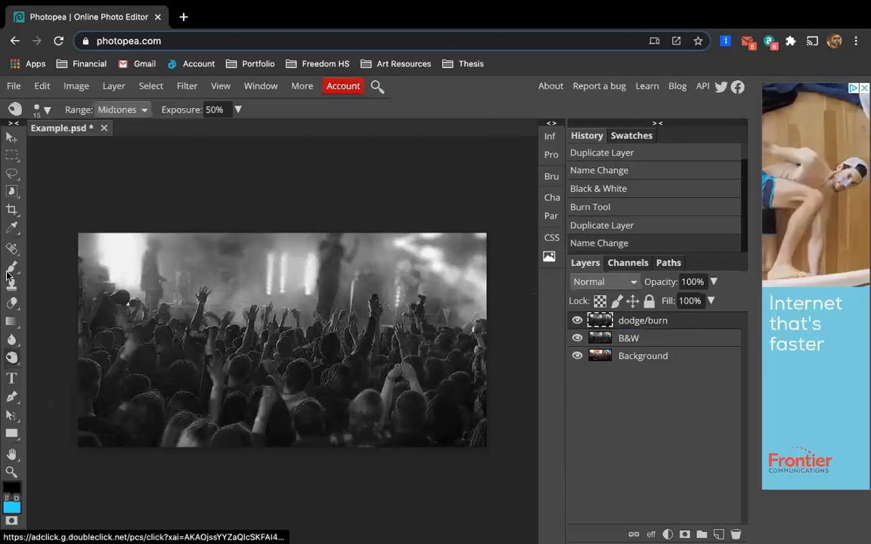
# Select the Dodge Tool and enlarge its brush to 300 px.
pyautogui.click(13, 362)
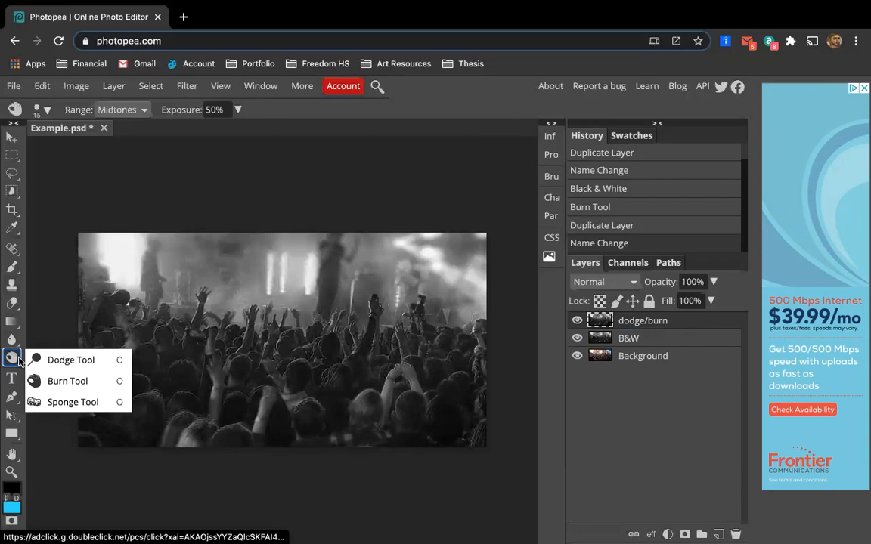
pyautogui.click(57, 368)
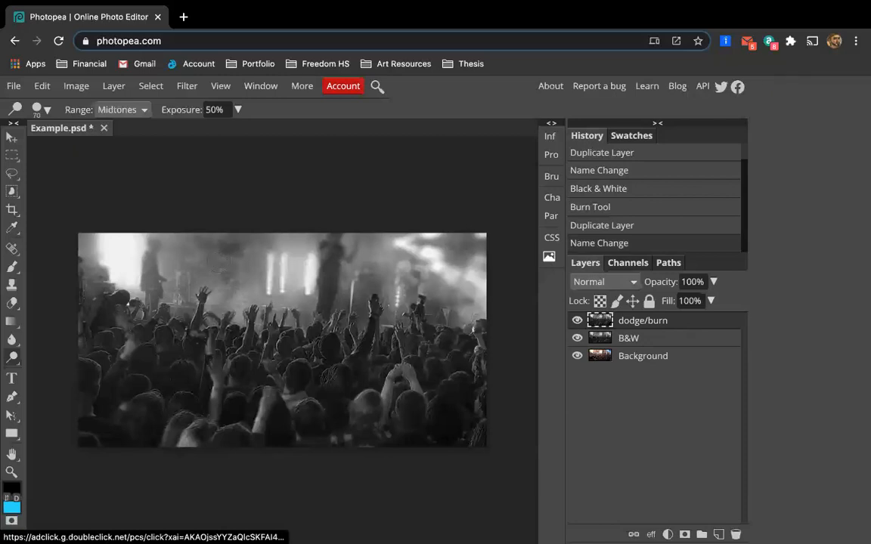
pyautogui.press(']')
pyautogui.press(']')
pyautogui.press(']')
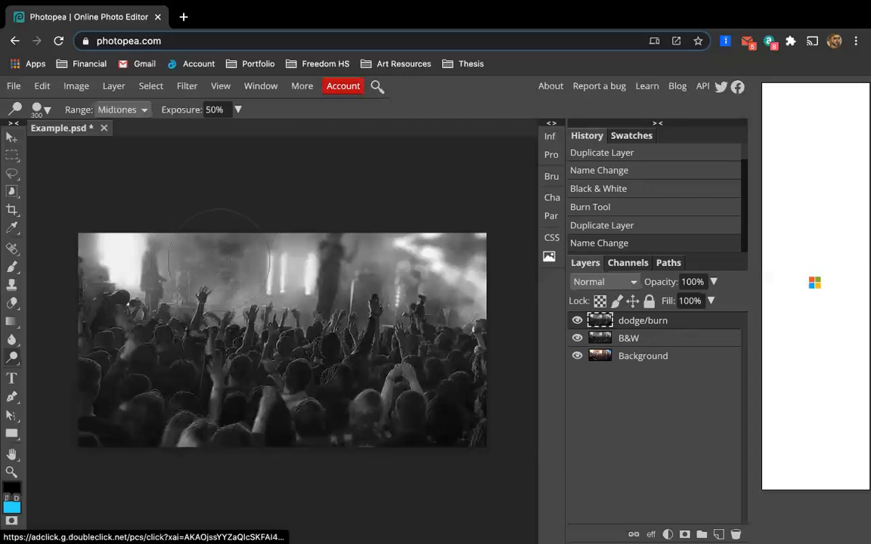
pyautogui.click(44, 110)
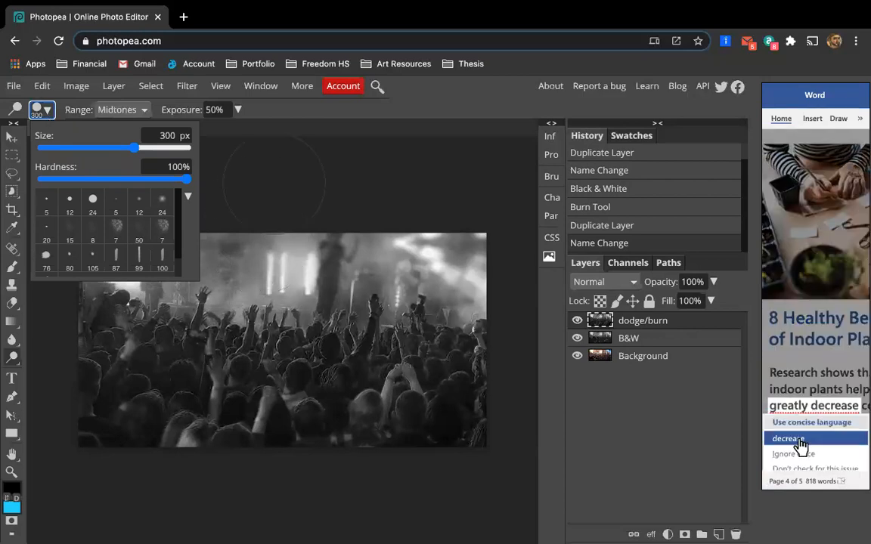
pyautogui.click(248, 161)
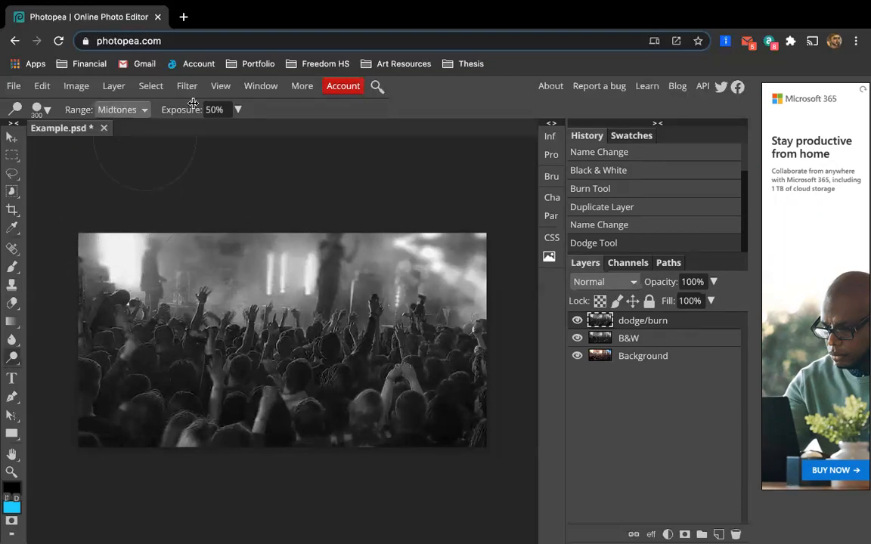
# Dodge across the top of the image in two strokes, then undo both strokes.
pyautogui.moveTo(106, 250)
pyautogui.mouseDown()
pyautogui.moveTo(299, 262)
pyautogui.moveTo(299, 273)
pyautogui.moveTo(369, 257)
pyautogui.moveTo(455, 260)
pyautogui.moveTo(518, 290)
pyautogui.moveTo(400, 277)
pyautogui.moveTo(378, 265)
pyautogui.moveTo(326, 273)
pyautogui.moveTo(307, 288)
pyautogui.moveTo(472, 281)
pyautogui.moveTo(516, 299)
pyautogui.mouseUp()
pyautogui.moveTo(72, 277); pyautogui.dragTo(430, 282)
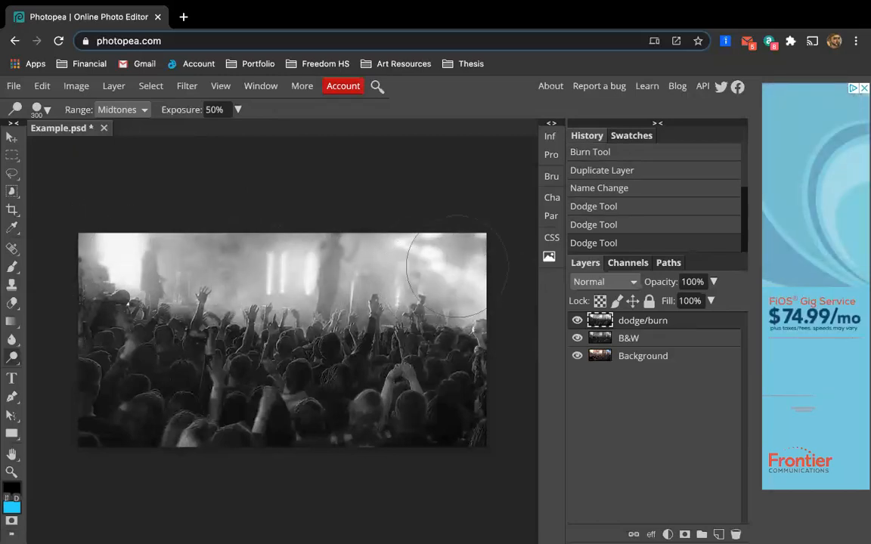
pyautogui.hotkey('ctrl', 'z')
pyautogui.hotkey('ctrl', 'z')
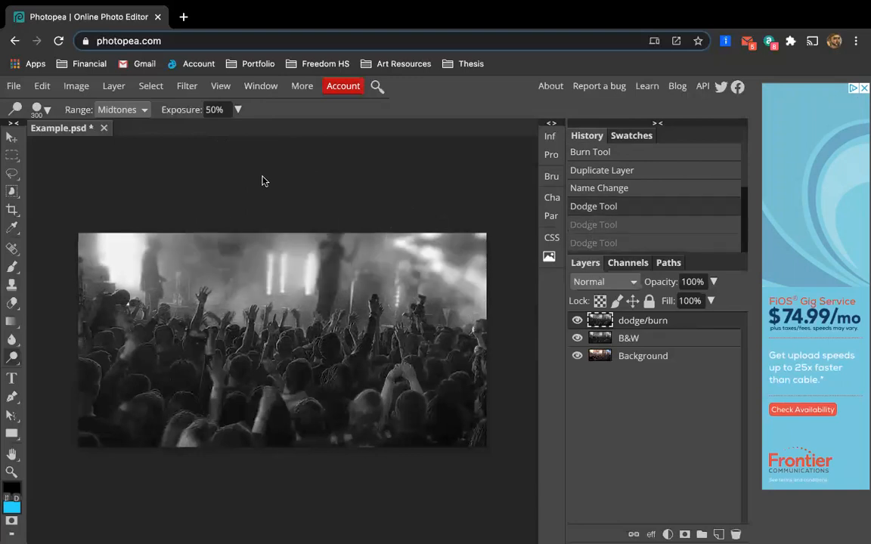
# Set the Dodge Tool's range to Highlights.
pyautogui.rightClick(134, 108)
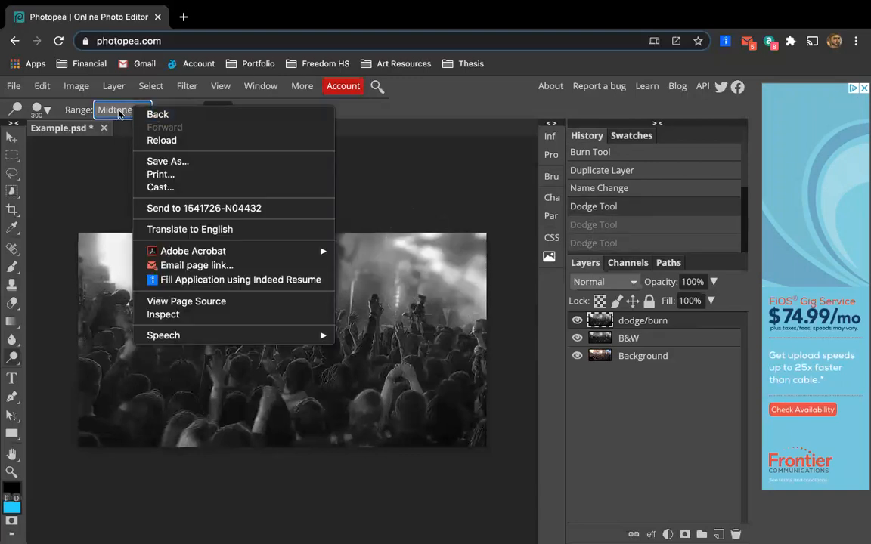
pyautogui.click(119, 112)
pyautogui.press('Down')
pyautogui.press('Return')
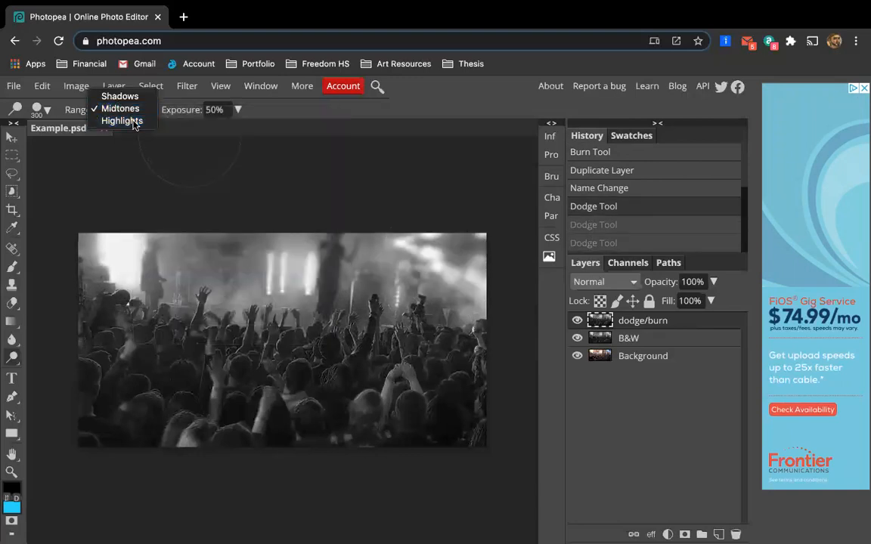
# Try a dodge stroke along the image's left edge and undo it.
pyautogui.moveTo(106, 295)
pyautogui.mouseDown()
pyautogui.moveTo(103, 255)
pyautogui.moveTo(234, 272)
pyautogui.moveTo(401, 262)
pyautogui.moveTo(502, 277)
pyautogui.moveTo(521, 251)
pyautogui.moveTo(394, 302)
pyautogui.moveTo(105, 257)
pyautogui.mouseUp()
pyautogui.hotkey('ctrl', 'z')
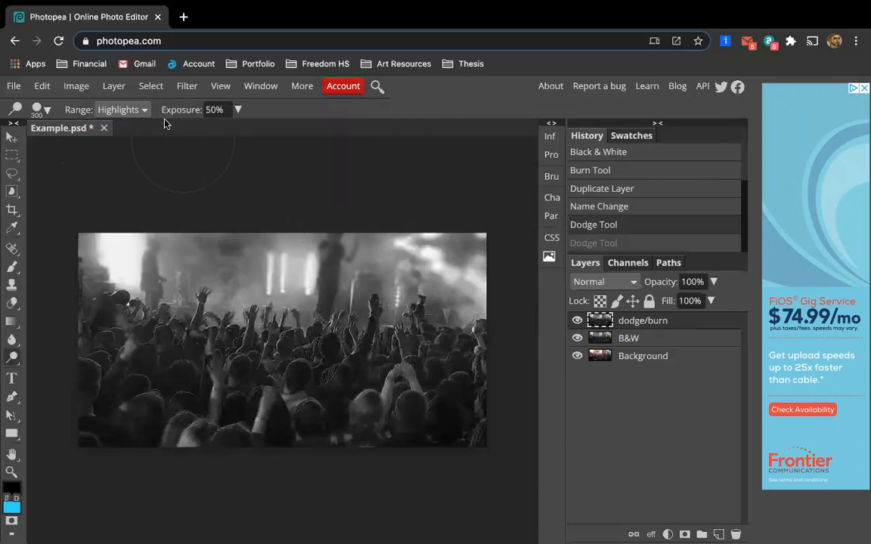
# Set the Dodge Tool's range to Shadows and try a stroke near the image's top-left corner, undoing it.
pyautogui.click(136, 109)
pyautogui.click(117, 83)
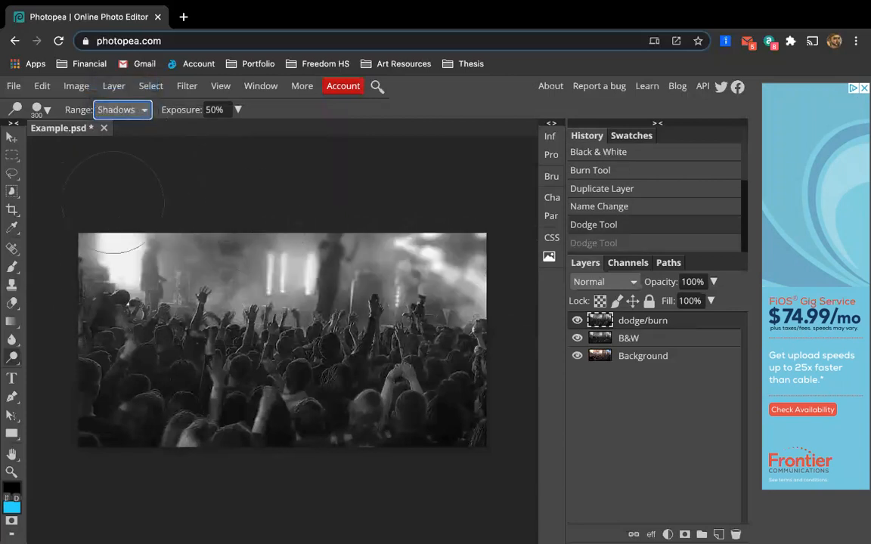
pyautogui.moveTo(115, 261)
pyautogui.mouseDown()
pyautogui.moveTo(406, 270)
pyautogui.moveTo(412, 261)
pyautogui.moveTo(172, 260)
pyautogui.moveTo(125, 249)
pyautogui.moveTo(146, 246)
pyautogui.mouseUp()
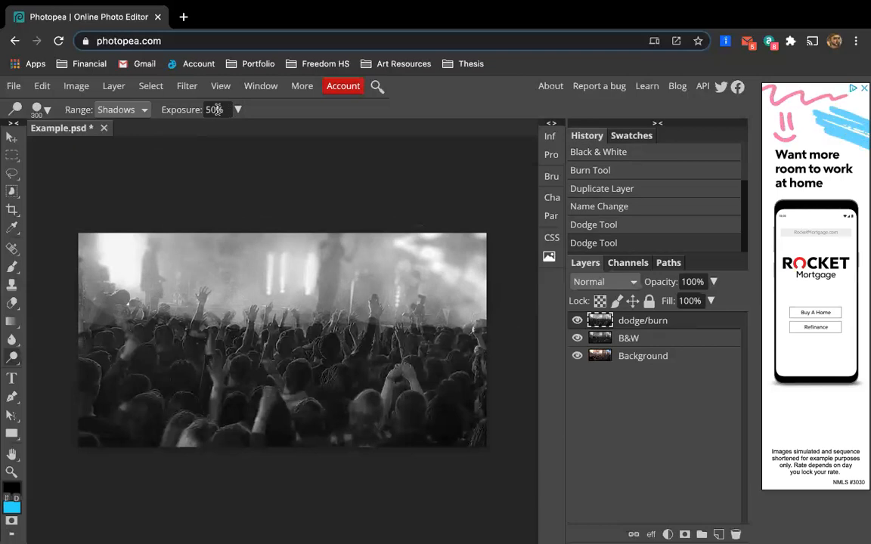
pyautogui.hotkey('ctrl', 'z')
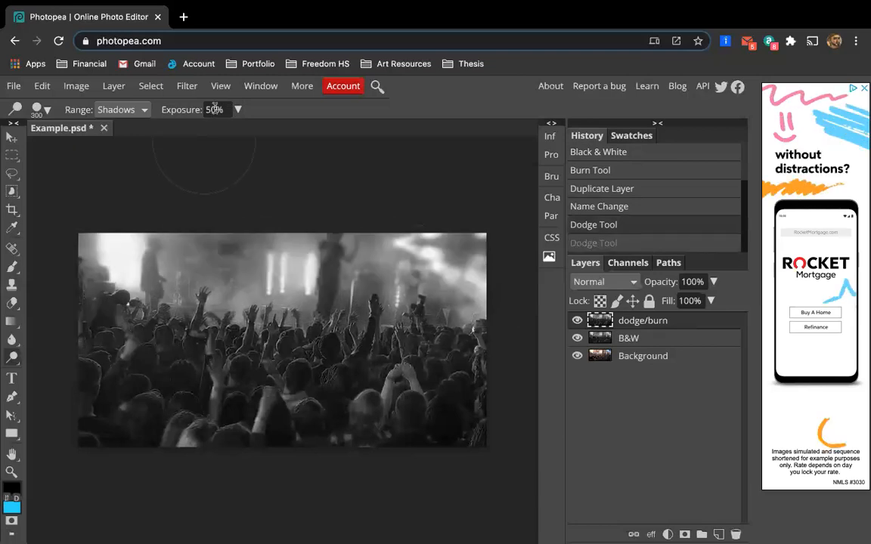
# Set the Dodge Tool's exposure to 10%.
pyautogui.click(214, 110)
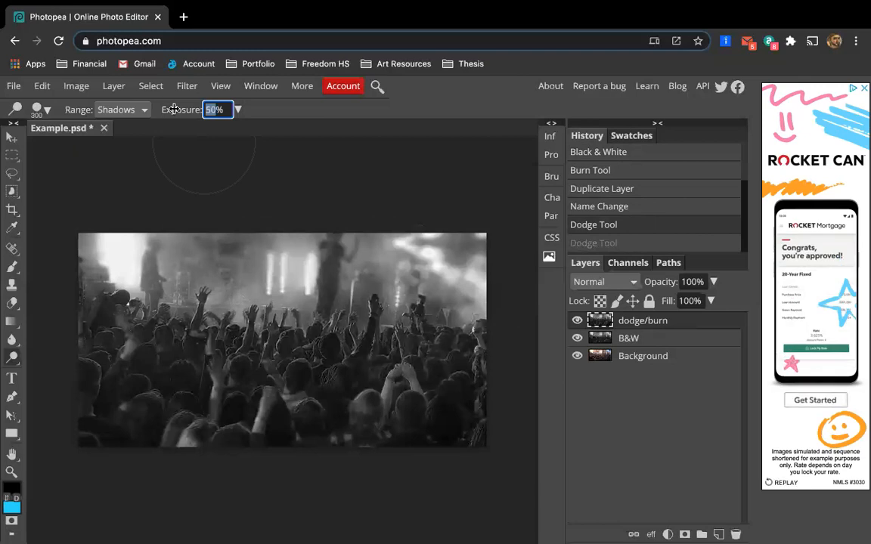
pyautogui.write('10')
pyautogui.press('Return')
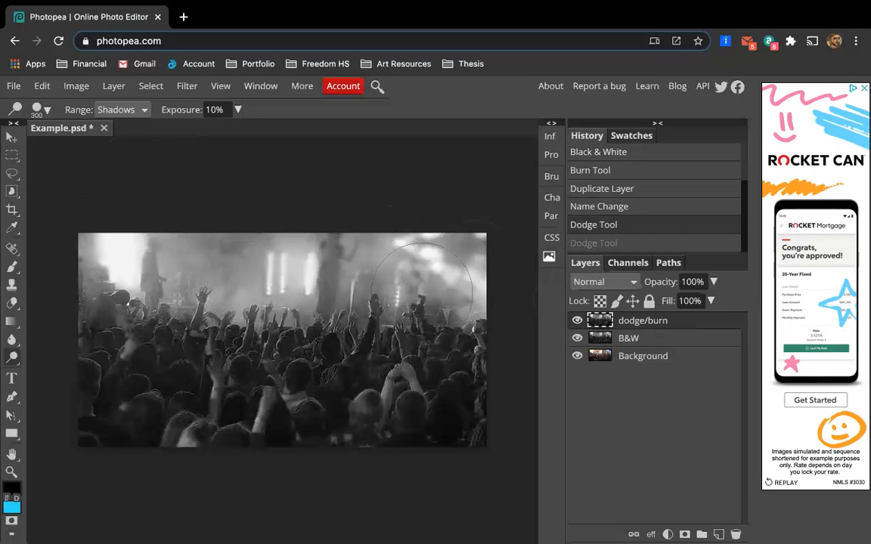
# Redo the last dodge stroke and dodge the crowd in the lower middle with repeated clicks.
pyautogui.press('super+shift+z')
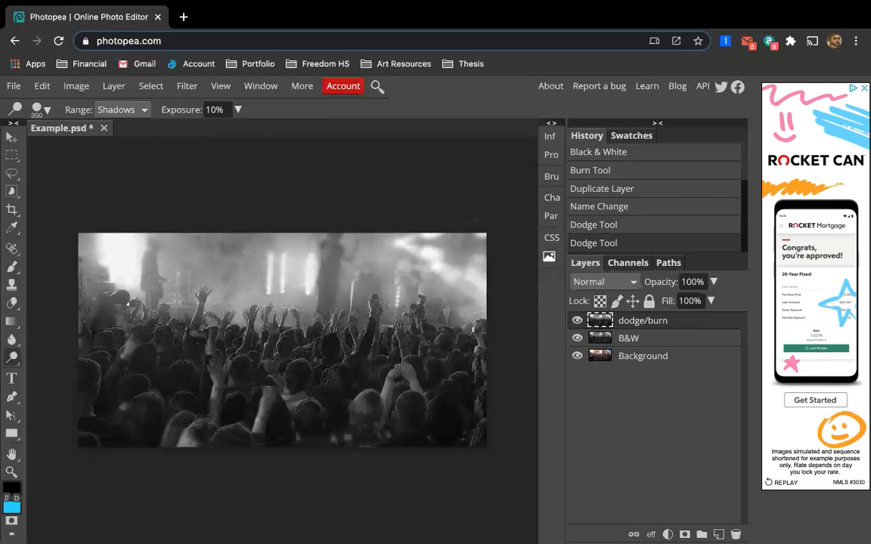
pyautogui.click(256, 390)
pyautogui.click(255, 391)
pyautogui.click(255, 390)
pyautogui.click(255, 390)
pyautogui.click(256, 391)
pyautogui.click(256, 390)
pyautogui.click(255, 390)
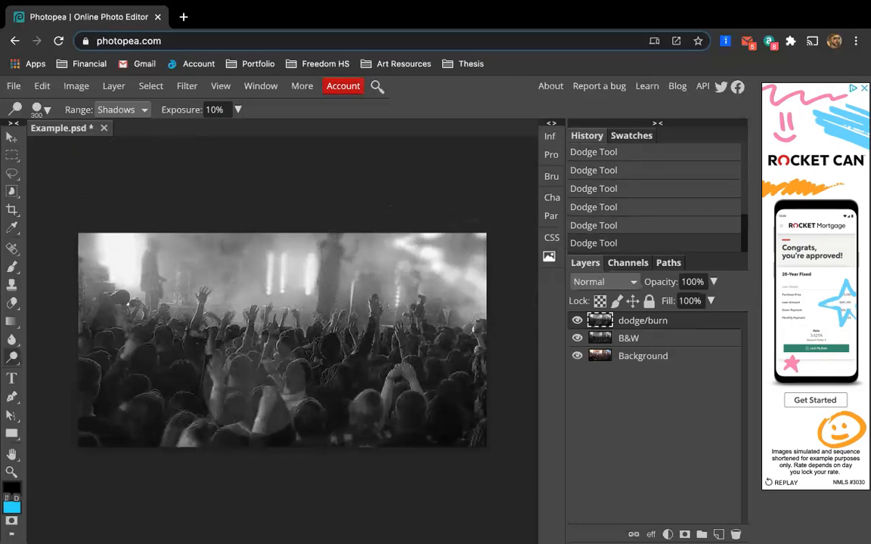
pyautogui.click(255, 391)
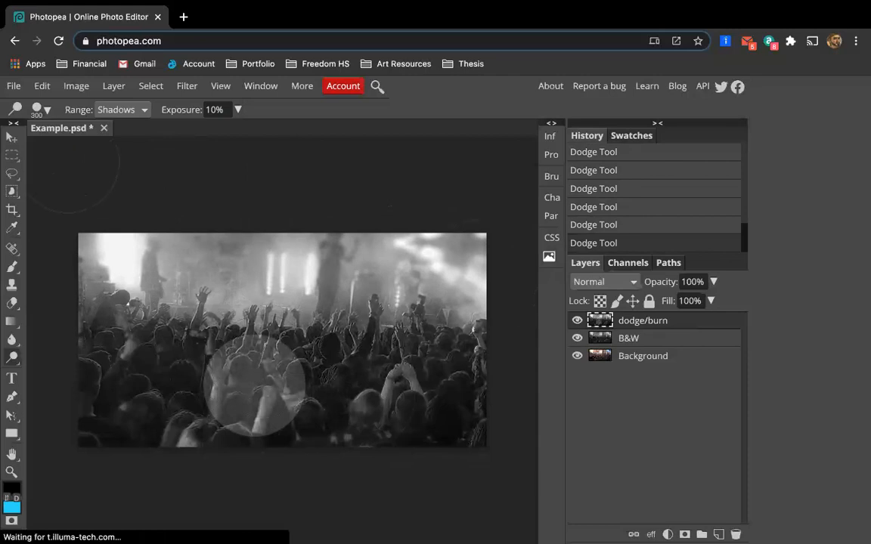
# Undo repeatedly and revert the document history to the Duplicate Layer step that follows the Burn Tool entry.
pyautogui.hotkey('ctrl', 'z')
pyautogui.hotkey('ctrl', 'z')
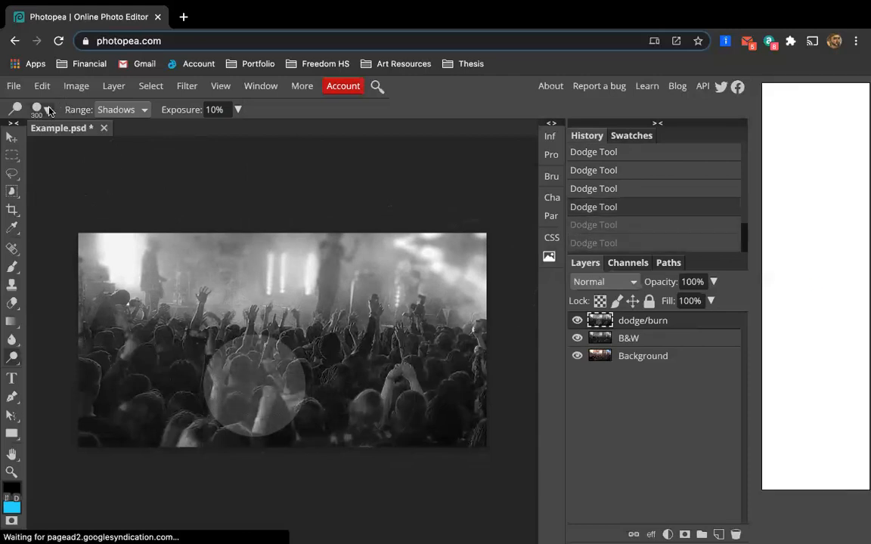
pyautogui.hotkey('ctrl', 'z')
pyautogui.hotkey('ctrl', 'z')
pyautogui.hotkey('ctrl', 'z')
pyautogui.hotkey('ctrl', 'z')
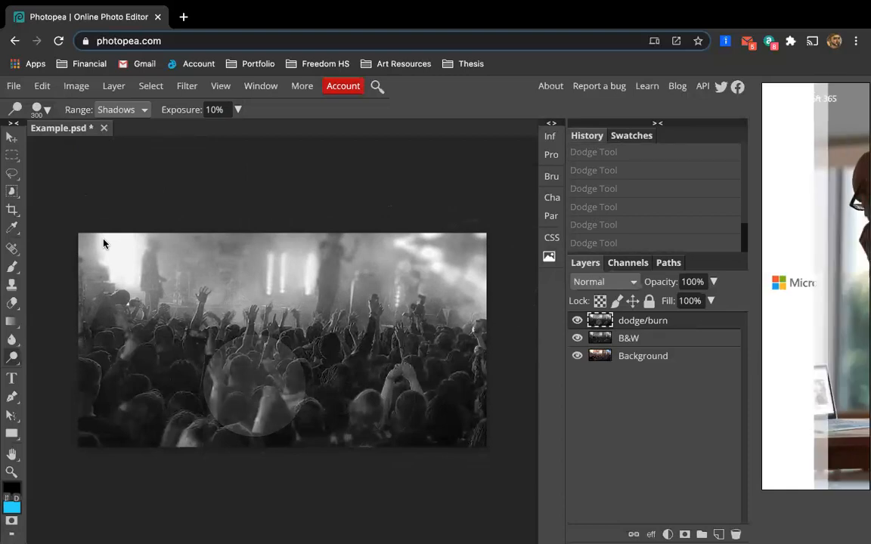
pyautogui.hotkey('ctrl', 'z')
pyautogui.hotkey('ctrl', 'z')
pyautogui.hotkey('ctrl', 'z')
pyautogui.scroll(2, 614, 278)
pyautogui.scroll(5, 610, 174)
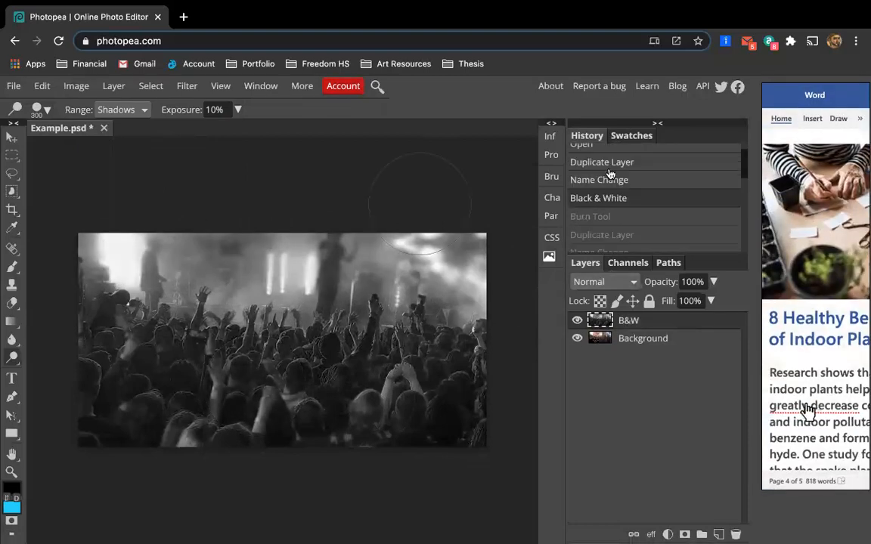
pyautogui.click(577, 321)
pyautogui.click(577, 321)
pyautogui.click(577, 320)
pyautogui.click(577, 321)
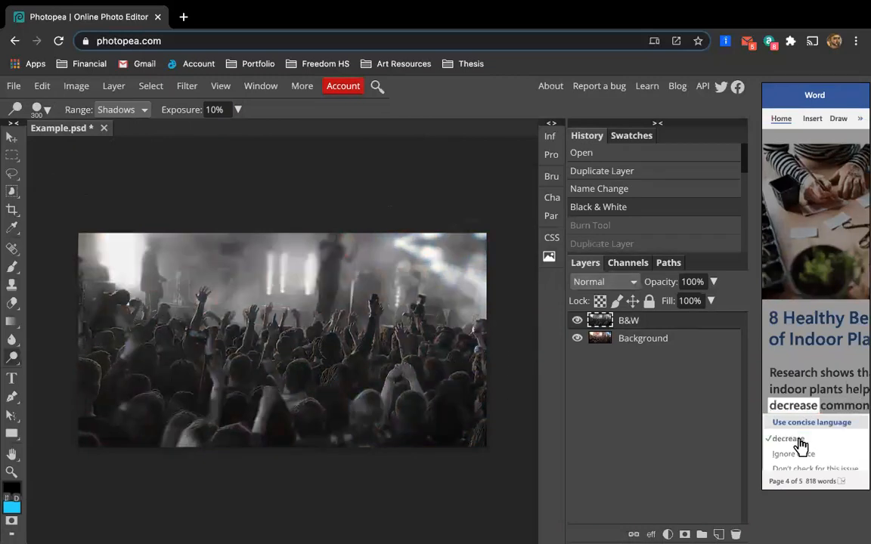
pyautogui.click(577, 321)
pyautogui.click(577, 320)
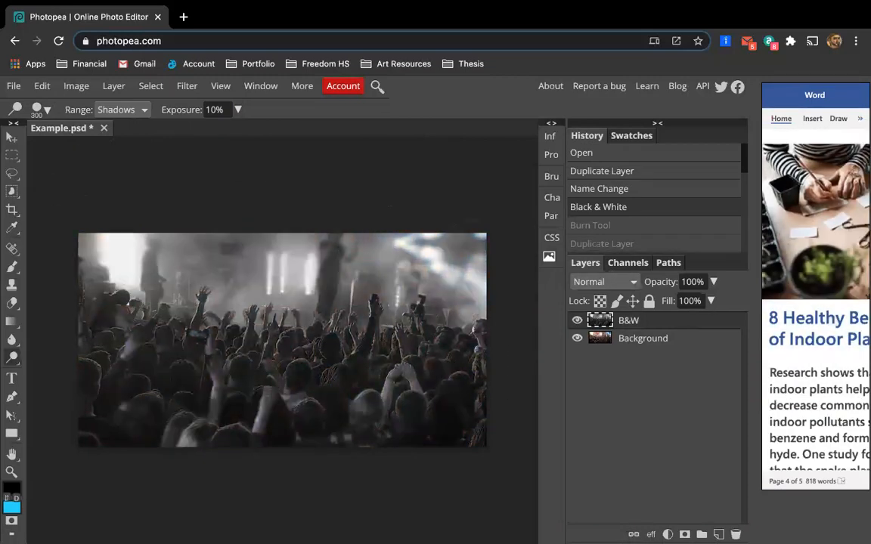
pyautogui.scroll(-2, 640, 223)
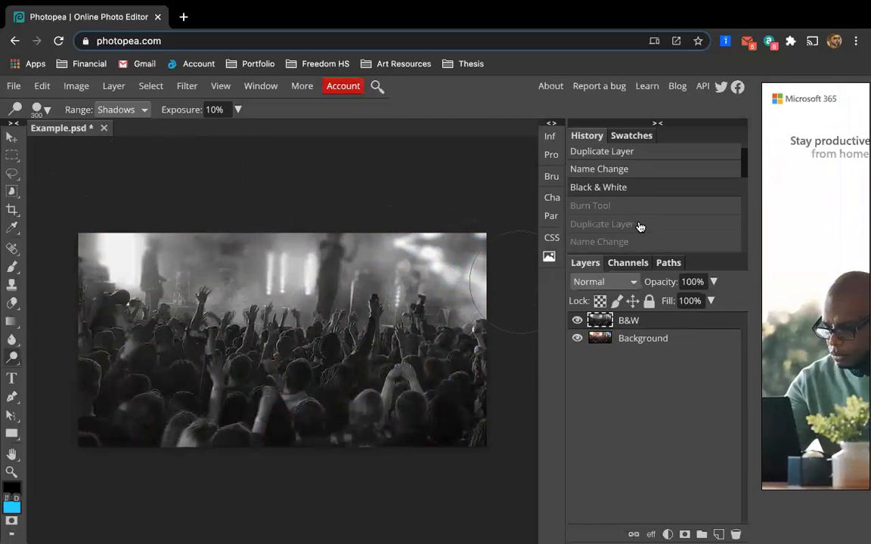
pyautogui.click(639, 207)
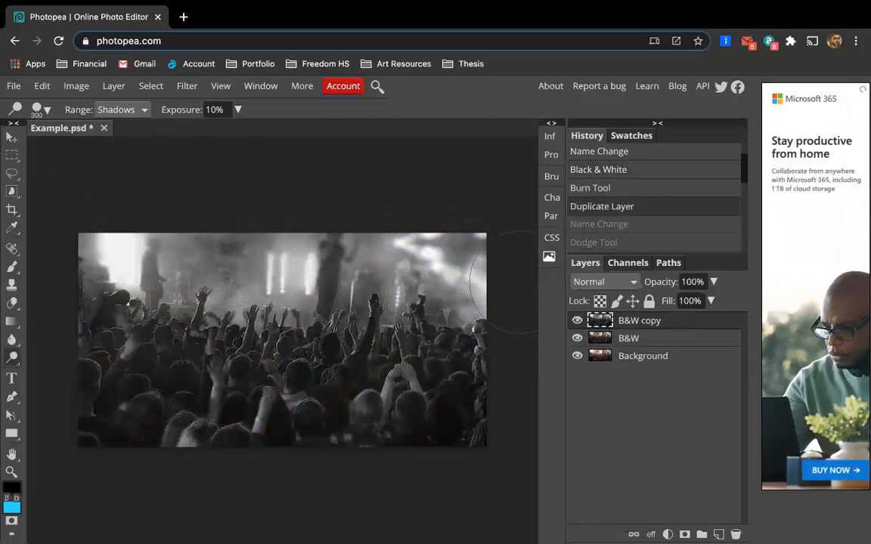
# Set the dodge brush's hardness to 0%.
pyautogui.click(42, 112)
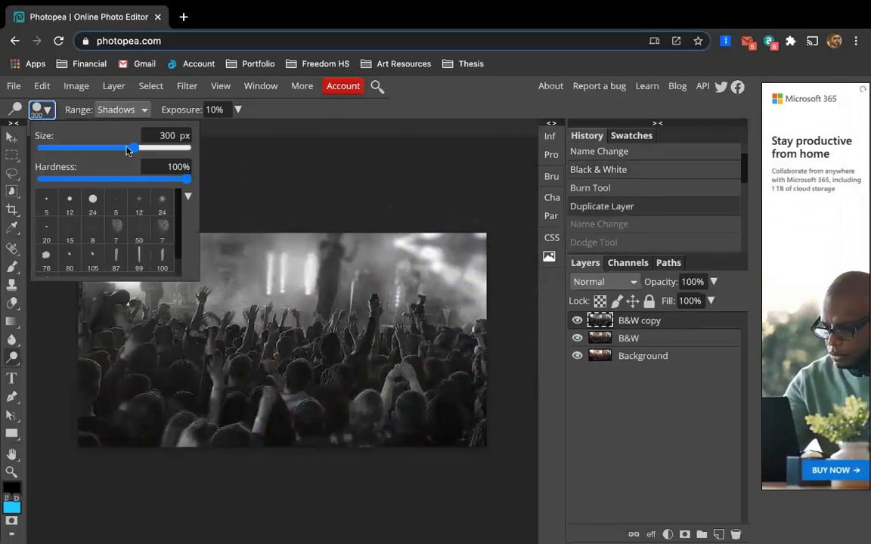
pyautogui.moveTo(186, 184); pyautogui.dragTo(16, 176)
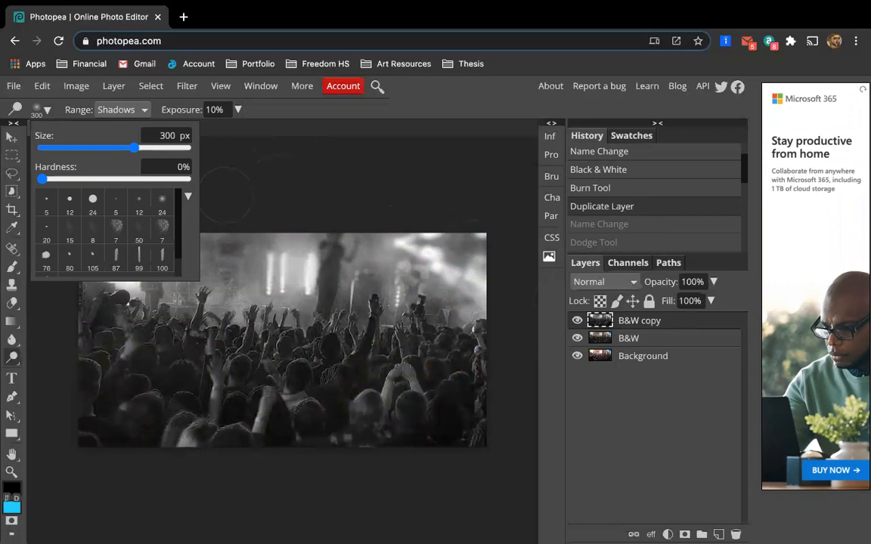
pyautogui.click(322, 178)
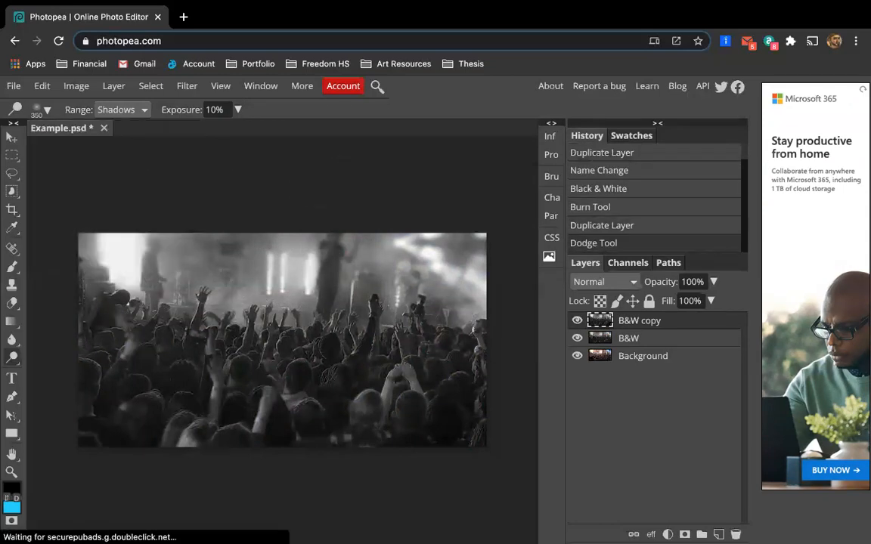
# Dodge the crowd in the lower half with a 600 px brush in several clicks.
pyautogui.click(257, 333)
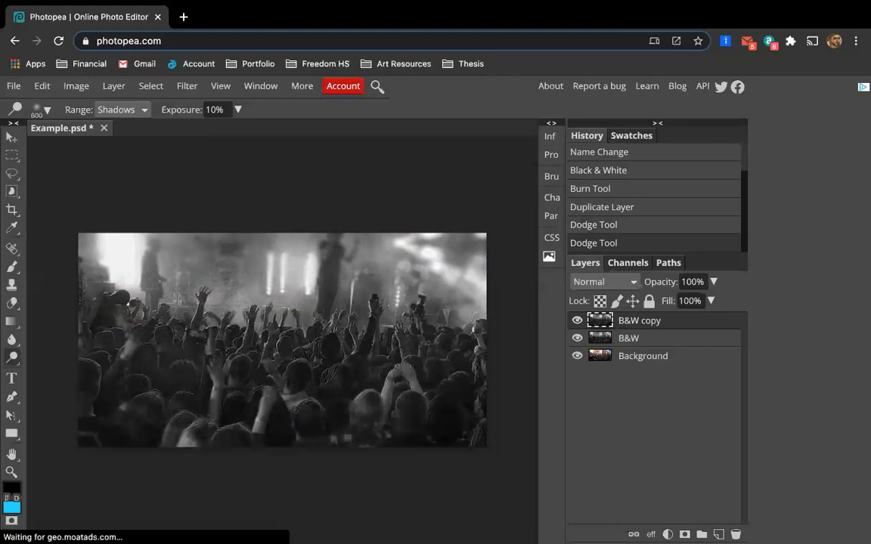
pyautogui.click(257, 341)
pyautogui.click(257, 340)
pyautogui.click(257, 340)
pyautogui.click(257, 340)
pyautogui.click(257, 340)
pyautogui.click(257, 340)
pyautogui.click(257, 340)
pyautogui.click(257, 341)
pyautogui.click(155, 344)
pyautogui.click(162, 340)
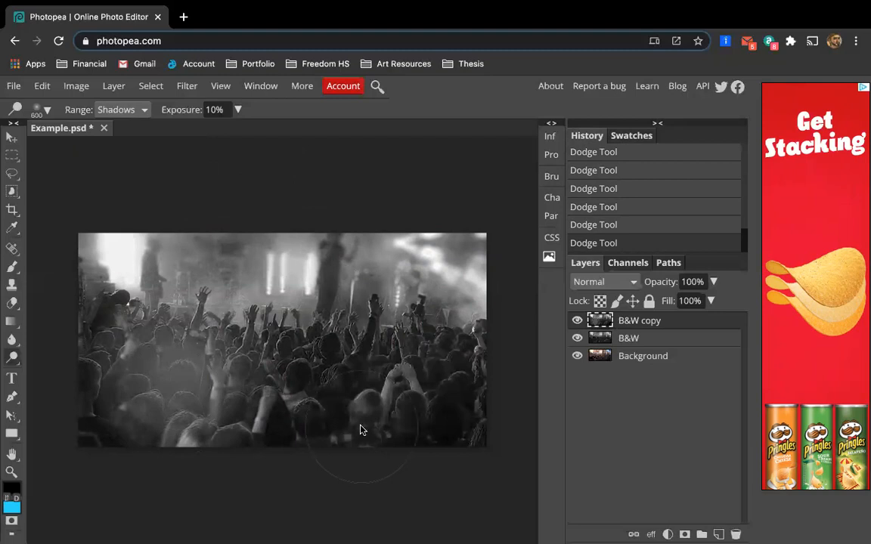
# Undo the crowd dodging and return the history to the Duplicate Layer state.
pyautogui.press('super+z')
pyautogui.press('super+z')
pyautogui.press('super+z')
pyautogui.press('super+z')
pyautogui.press('super+z')
pyautogui.press('super+z')
pyautogui.scroll(2, 682, 202)
pyautogui.scroll(4, 681, 203)
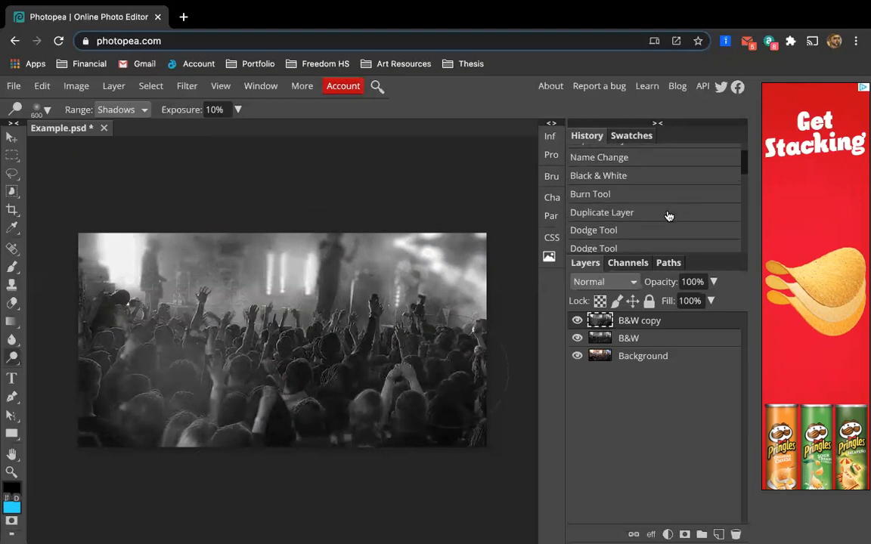
pyautogui.click(669, 215)
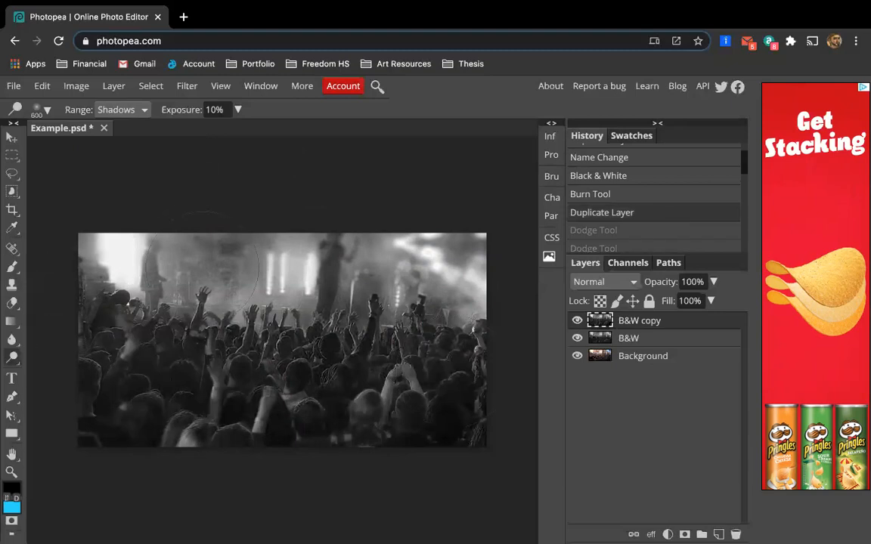
# Dodge one stroke across the upper stage lights, keeping the range on Shadows.
pyautogui.click(137, 106)
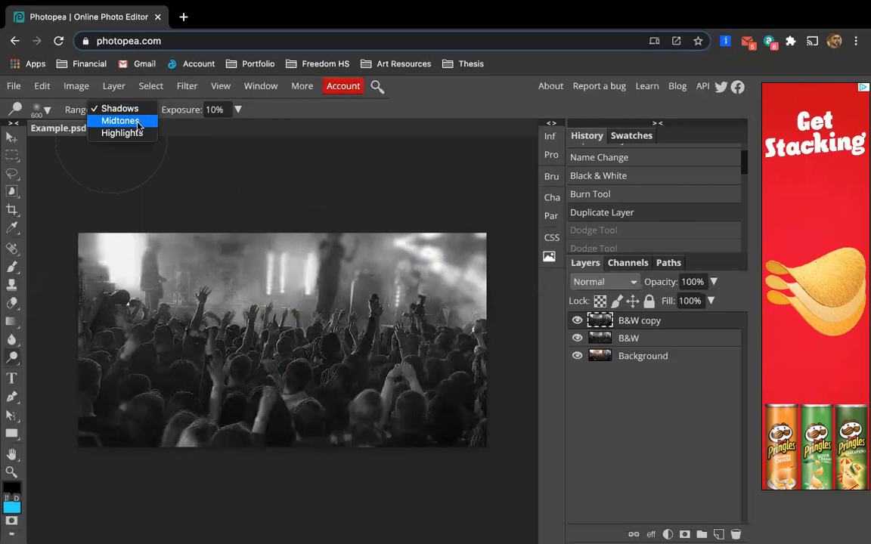
pyautogui.click(137, 112)
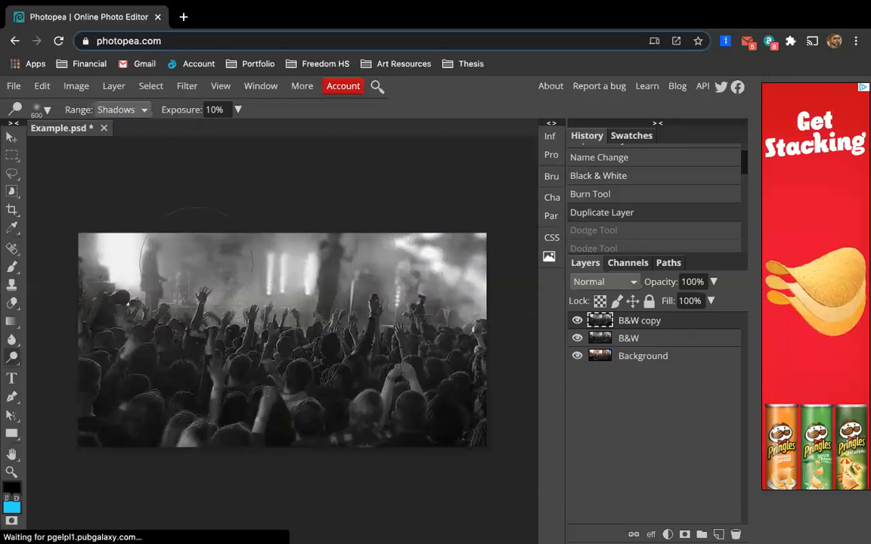
pyautogui.moveTo(289, 260)
pyautogui.mouseDown()
pyautogui.moveTo(464, 266)
pyautogui.moveTo(434, 253)
pyautogui.mouseUp()
# Set the exposure to 20% and dodge a stroke across the top of the image.
pyautogui.doubleClick(212, 110)
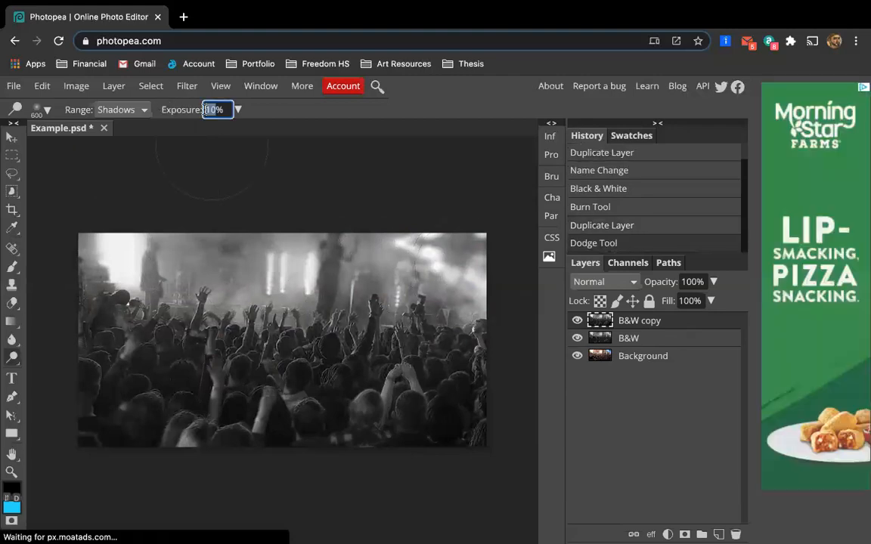
pyautogui.write('20')
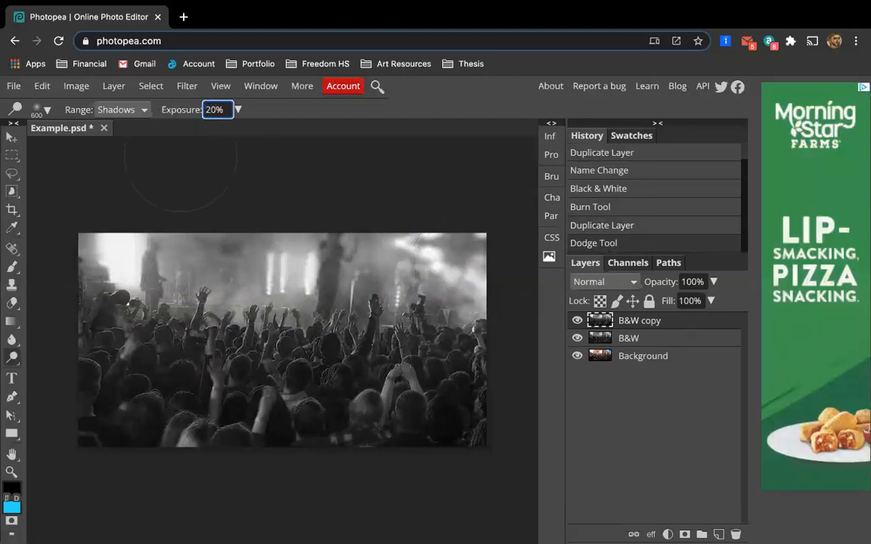
pyautogui.moveTo(66, 258)
pyautogui.mouseDown()
pyautogui.moveTo(170, 257)
pyautogui.moveTo(267, 279)
pyautogui.moveTo(497, 259)
pyautogui.moveTo(106, 249)
pyautogui.moveTo(257, 265)
pyautogui.moveTo(363, 255)
pyautogui.mouseUp()
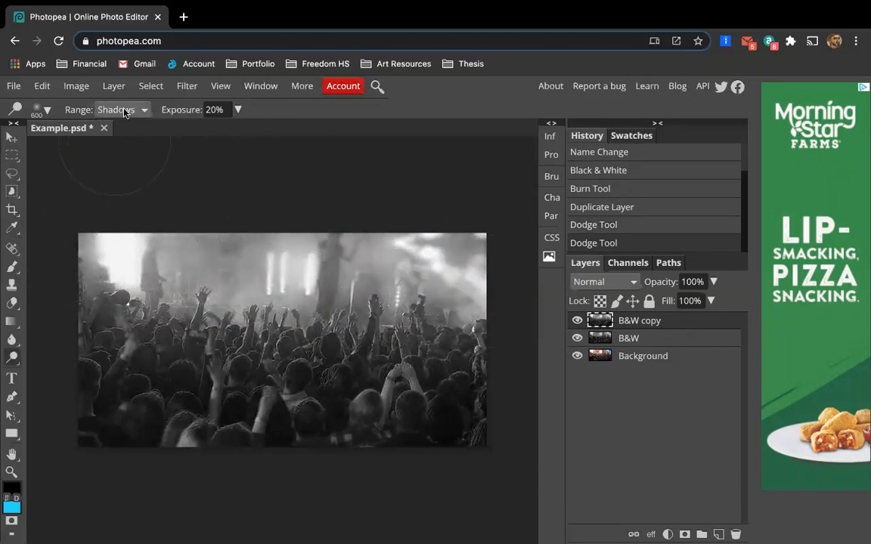
# Switch to the Burn Tool and set its range to Shadows.
pyautogui.rightClick(12, 356)
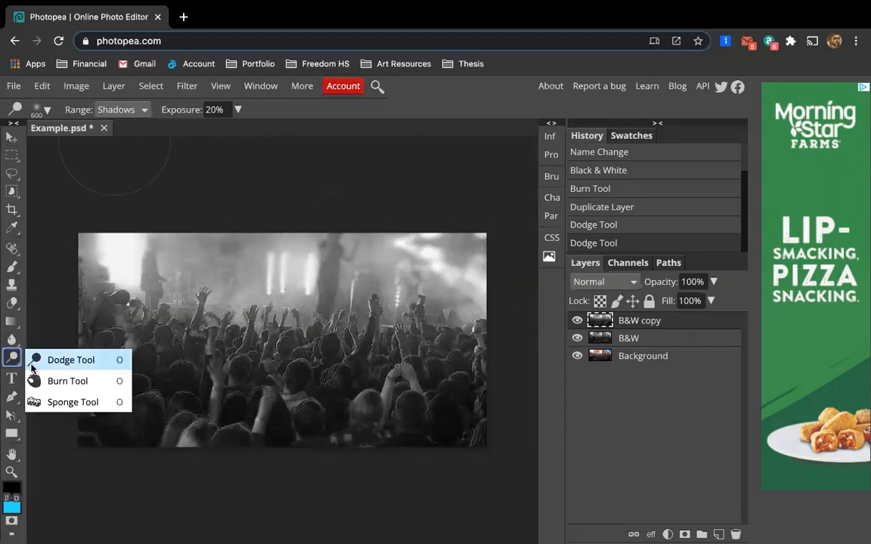
pyautogui.click(58, 378)
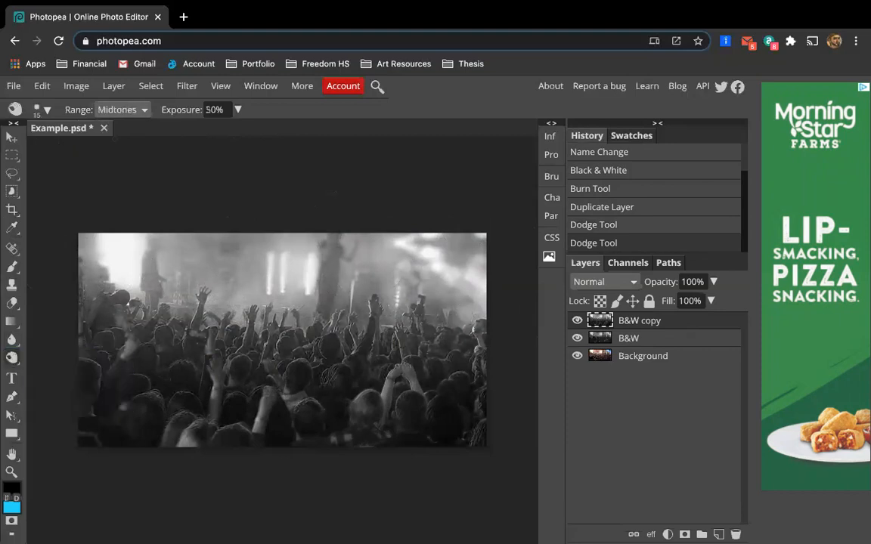
pyautogui.click(145, 111)
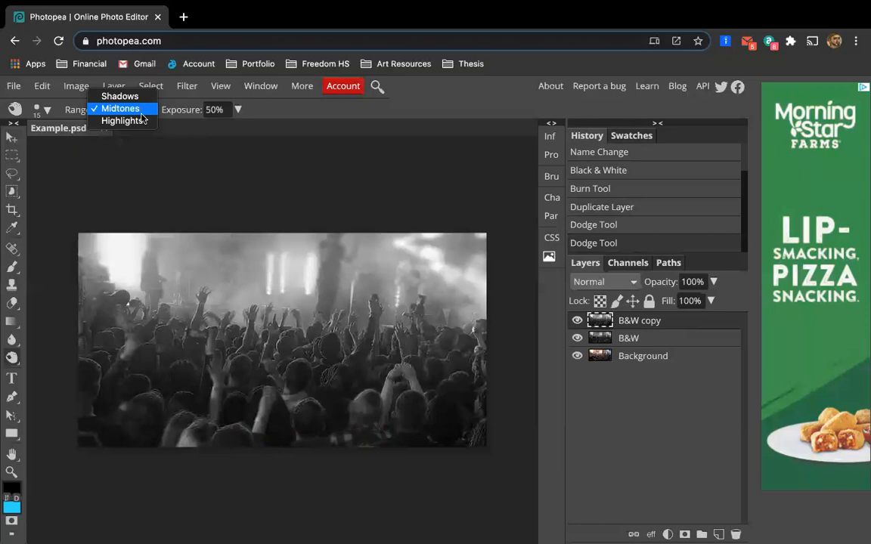
pyautogui.click(121, 97)
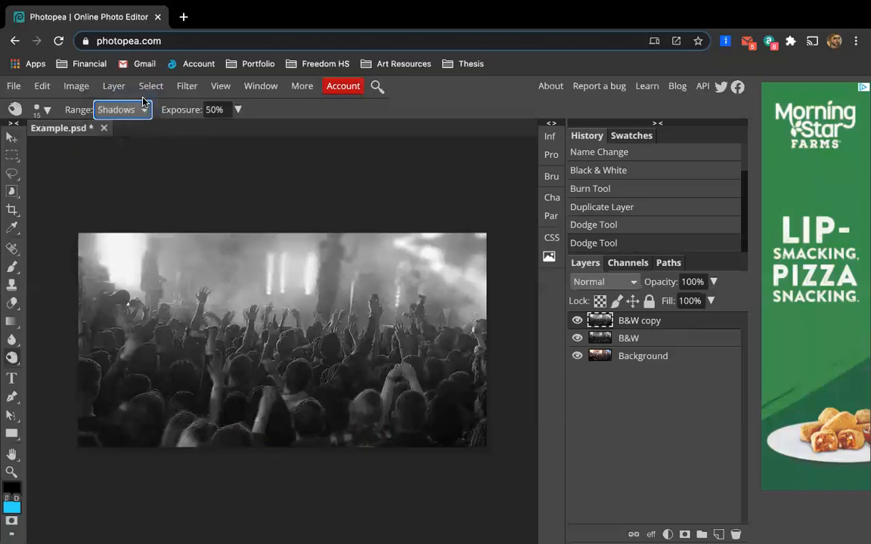
# Set the Burn Tool's brush hardness to 0%.
pyautogui.click(47, 111)
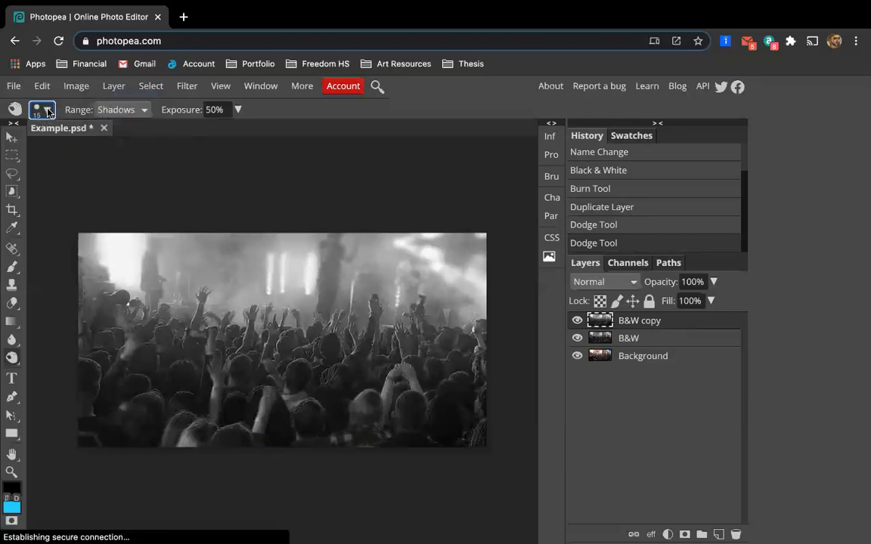
pyautogui.moveTo(189, 176); pyautogui.dragTo(35, 188)
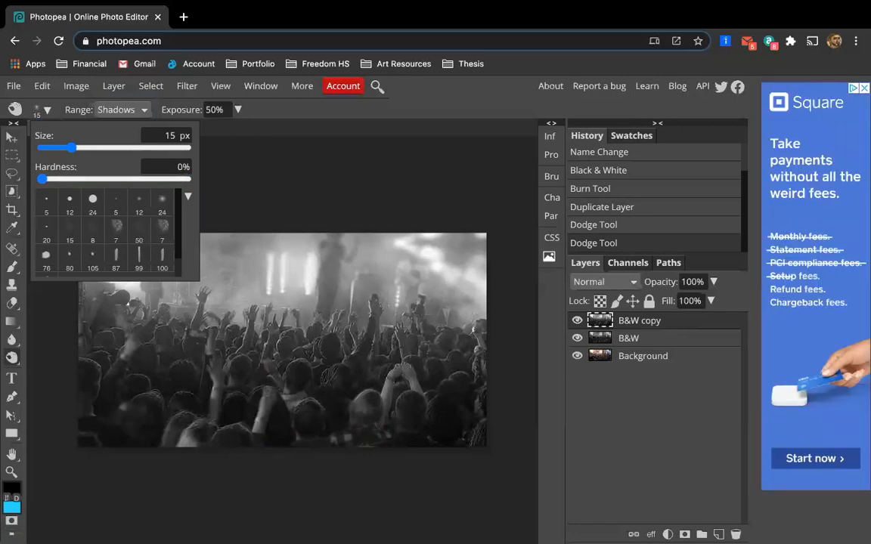
pyautogui.click(156, 329)
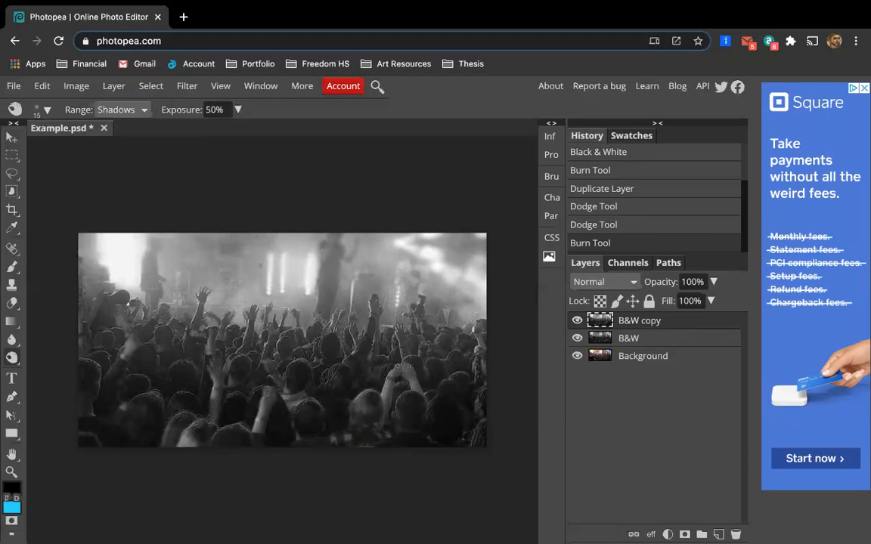
# Enlarge the burn brush to 400 px and burn the lower-left crowd in one stroke.
pyautogui.press(']')
pyautogui.press(']')
pyautogui.press(']')
pyautogui.press(']')
pyautogui.press(']')
pyautogui.press(']')
pyautogui.press(']')
pyautogui.press(']')
pyautogui.press(']')
pyautogui.press(']')
pyautogui.press(']')
pyautogui.moveTo(249, 378); pyautogui.dragTo(189, 355)
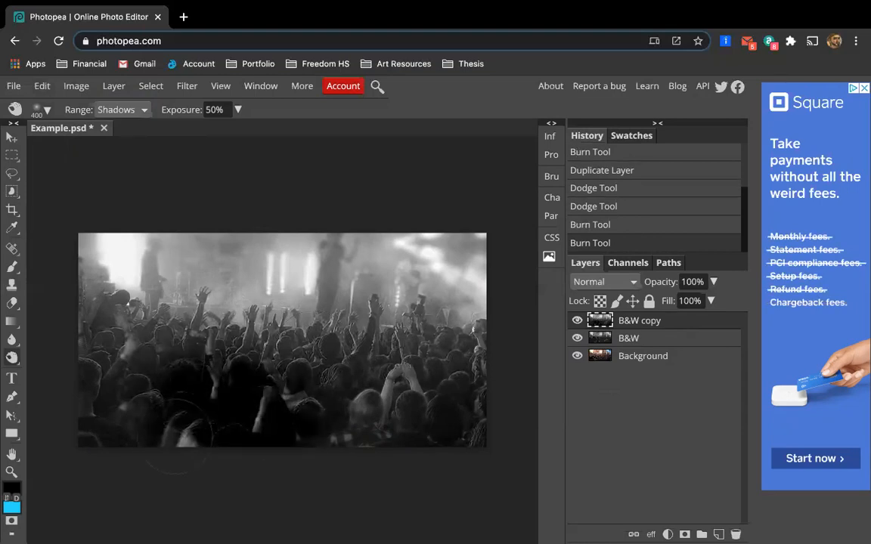
# Undo the last three burn strokes on the duplicated layer.
pyautogui.click(141, 110)
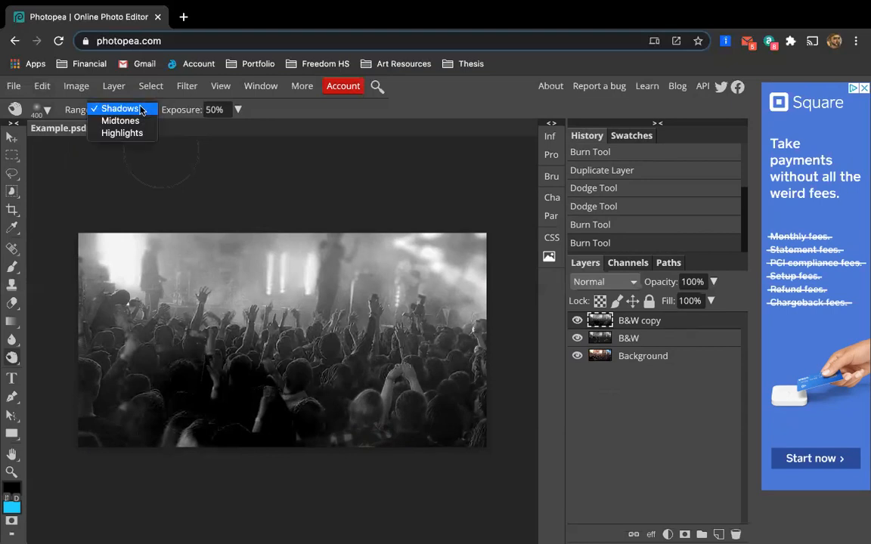
pyautogui.click(223, 110)
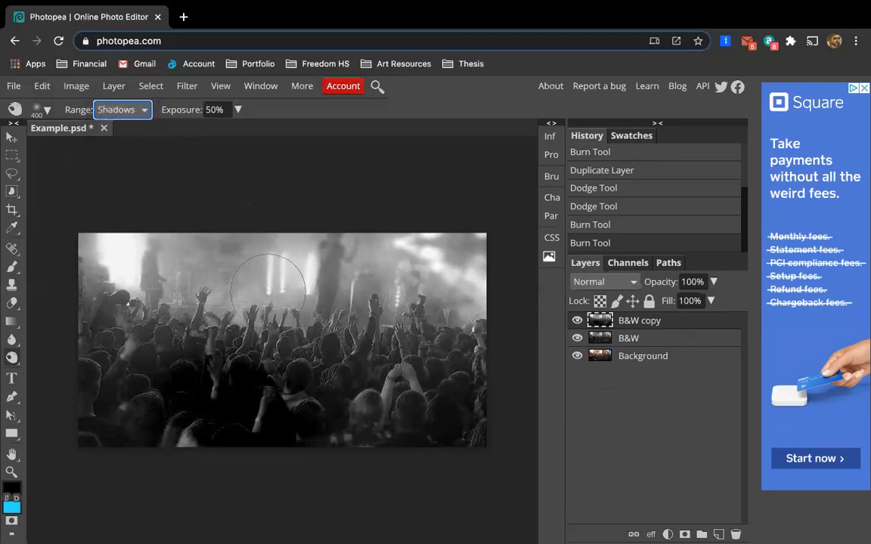
pyautogui.moveTo(496, 388)
pyautogui.mouseDown()
pyautogui.moveTo(501, 395)
pyautogui.moveTo(330, 371)
pyautogui.moveTo(186, 284)
pyautogui.moveTo(198, 317)
pyautogui.moveTo(80, 423)
pyautogui.moveTo(206, 370)
pyautogui.moveTo(293, 413)
pyautogui.moveTo(484, 423)
pyautogui.mouseUp()
pyautogui.hotkey('ctrl', 'z')
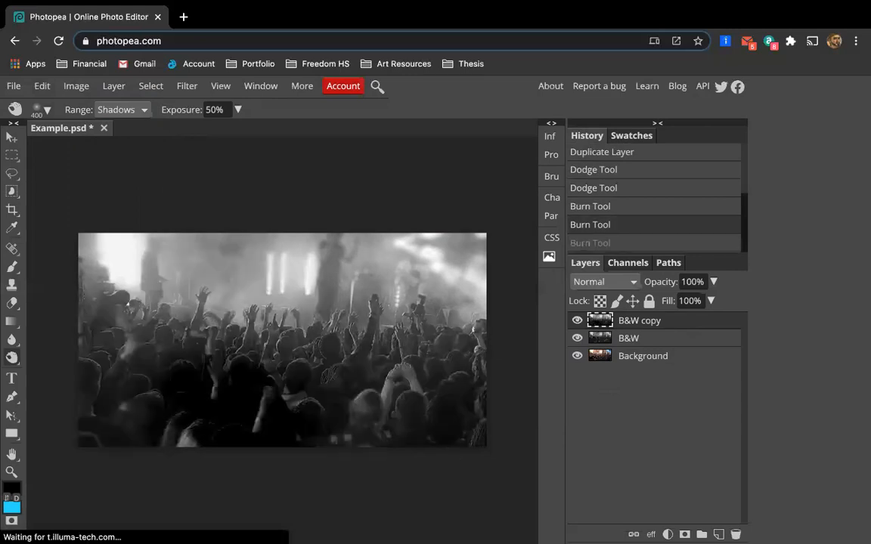
pyautogui.hotkey('ctrl', 'z')
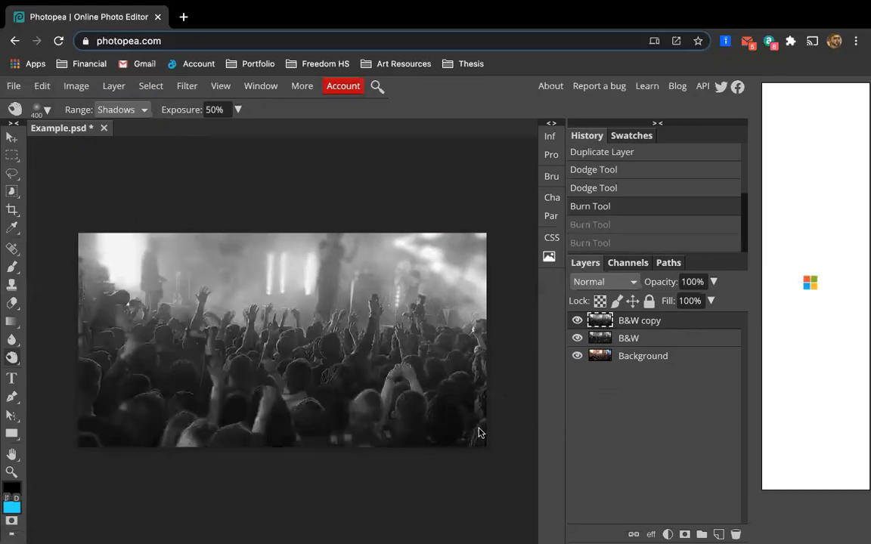
pyautogui.hotkey('ctrl', 'z')
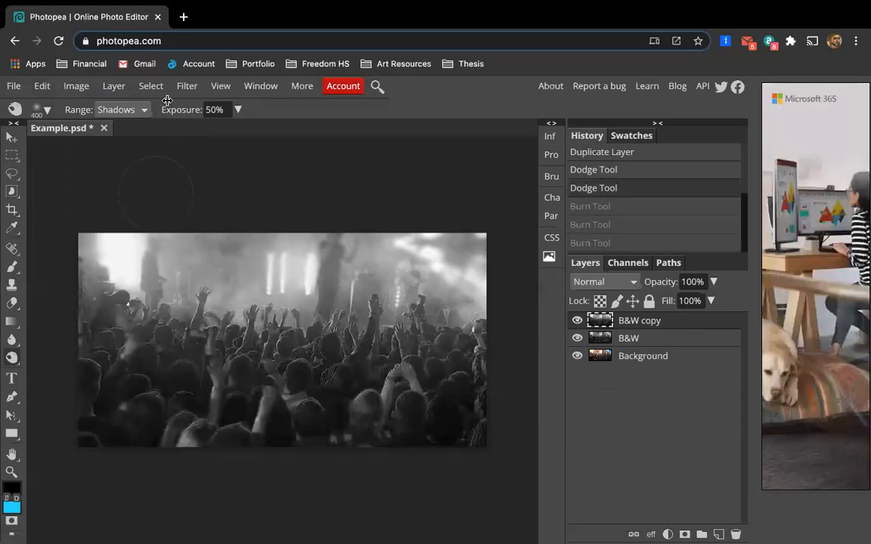
# Set the burn exposure to 10% and burn a horizontal stroke across the middle of the crowd.
pyautogui.click(210, 109)
pyautogui.write('10')
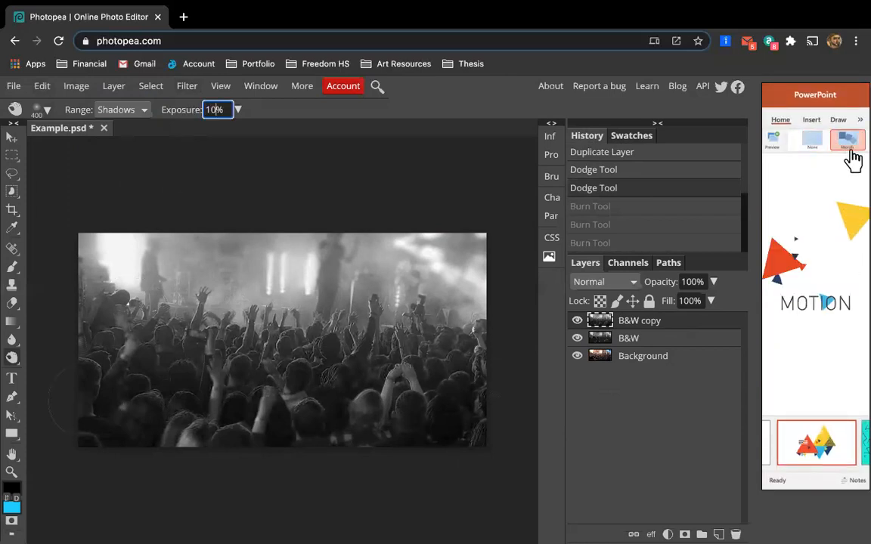
pyautogui.press('Return')
pyautogui.moveTo(177, 367); pyautogui.dragTo(401, 368)
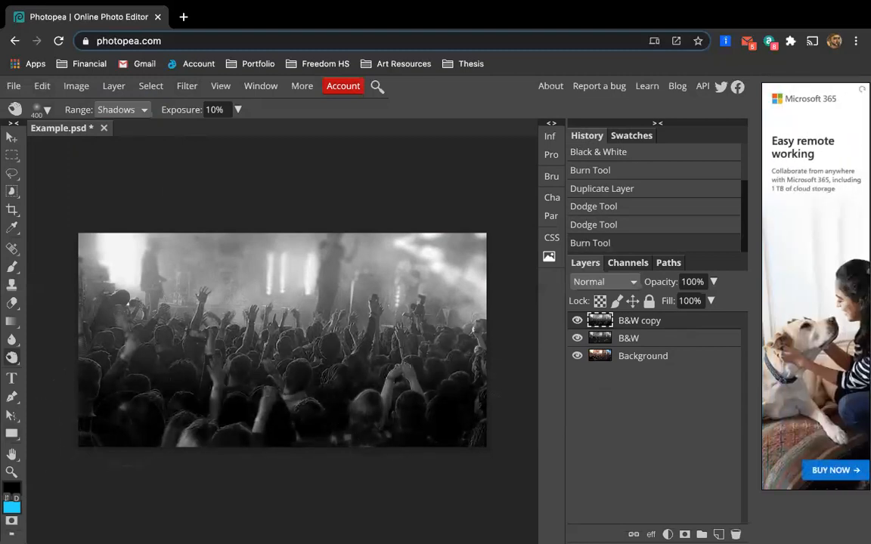
# Switch the burn range to Midtones and burn a spot on the right side of the crowd.
pyautogui.click(133, 111)
pyautogui.click(121, 121)
pyautogui.click(454, 360)
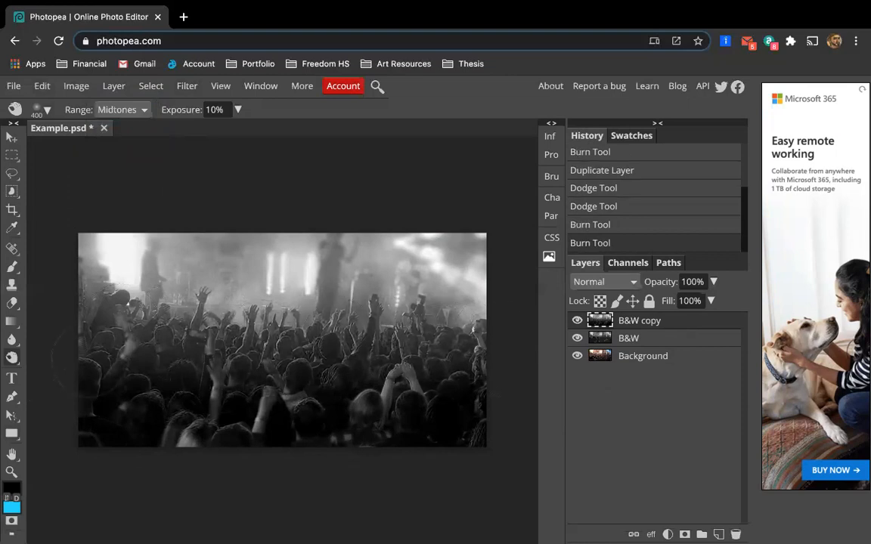
# Switch the burn range to Highlights and burn several short strokes over the stage lights at the top.
pyautogui.click(140, 112)
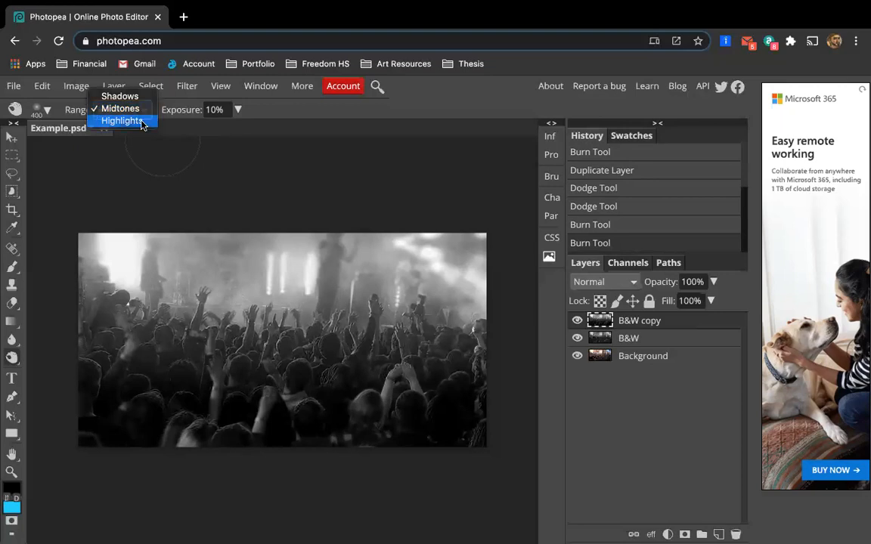
pyautogui.click(141, 123)
pyautogui.moveTo(140, 255); pyautogui.dragTo(133, 243)
pyautogui.moveTo(293, 272); pyautogui.dragTo(261, 242)
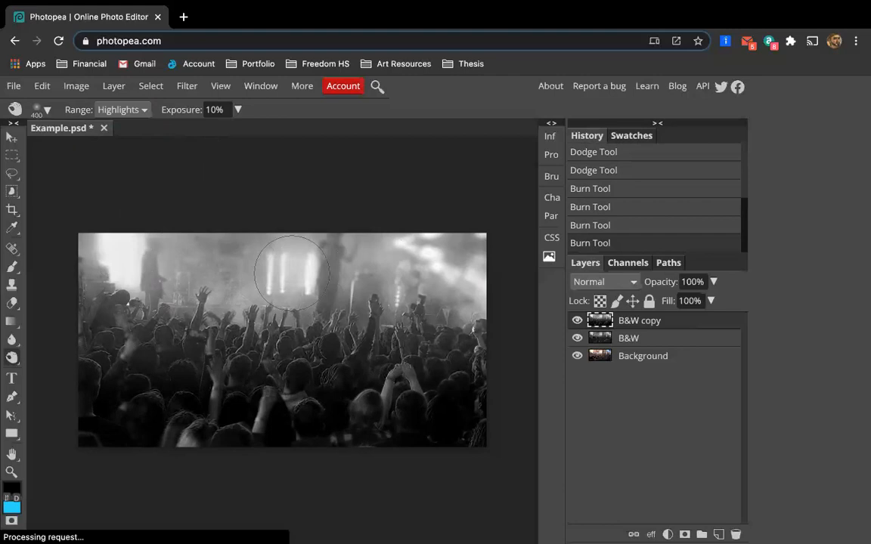
pyautogui.moveTo(281, 284); pyautogui.dragTo(289, 246)
pyautogui.moveTo(455, 242)
pyautogui.mouseDown()
pyautogui.moveTo(460, 279)
pyautogui.moveTo(448, 223)
pyautogui.moveTo(401, 250)
pyautogui.mouseUp()
pyautogui.moveTo(334, 269); pyautogui.dragTo(320, 281)
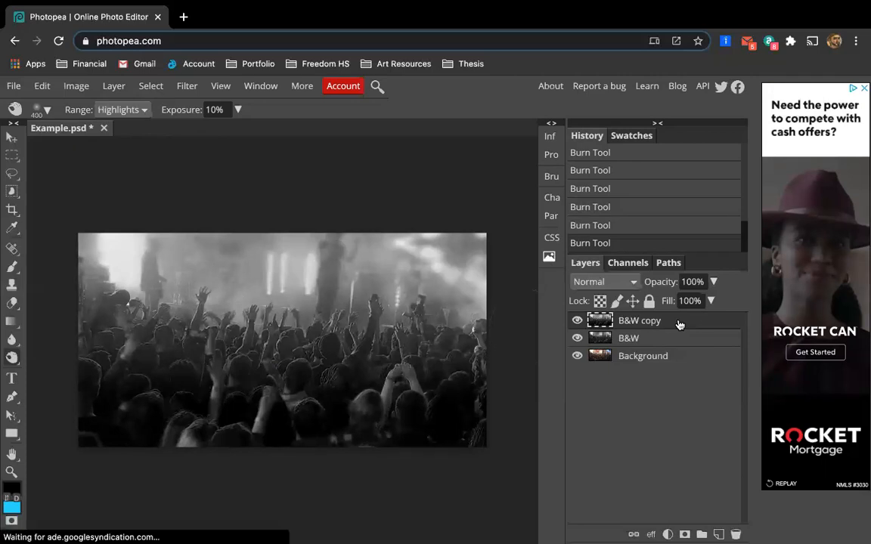
# Rename the B&W copy layer to dodge/burn.
pyautogui.doubleClick(648, 325)
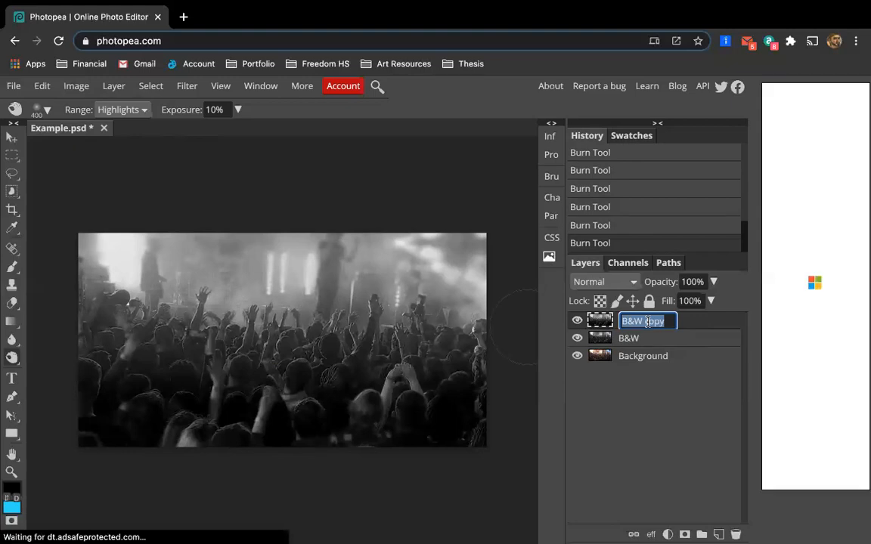
pyautogui.write('dodge/burn')
pyautogui.press('Return')
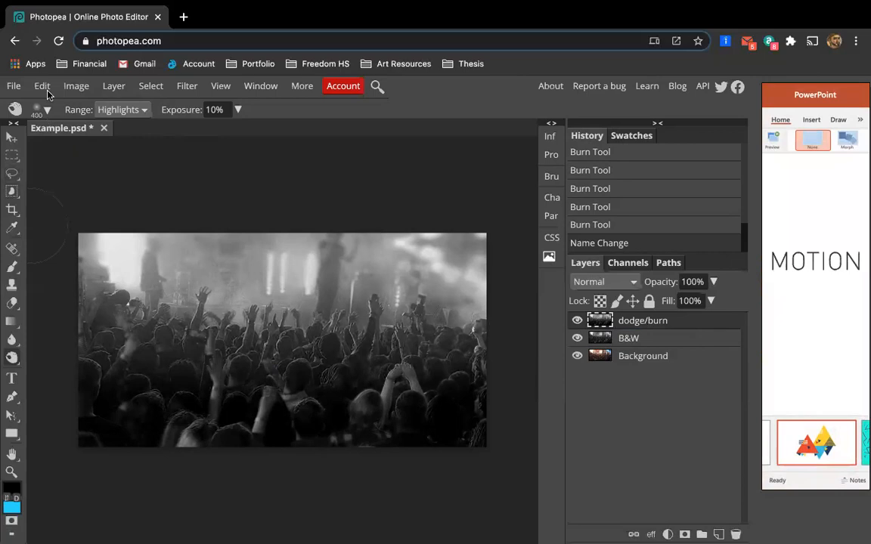
# Duplicate the dodge/burn layer and rename the copy blur.
pyautogui.click(74, 86)
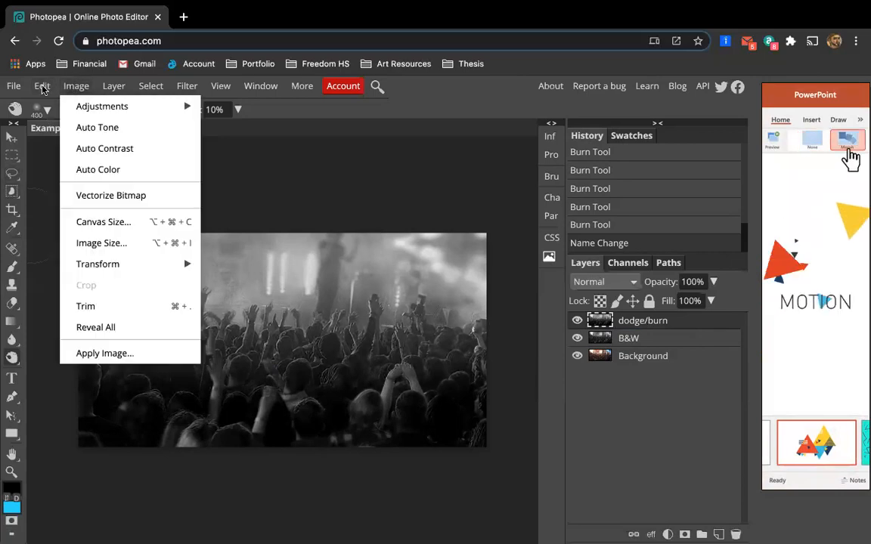
pyautogui.moveTo(110, 85)
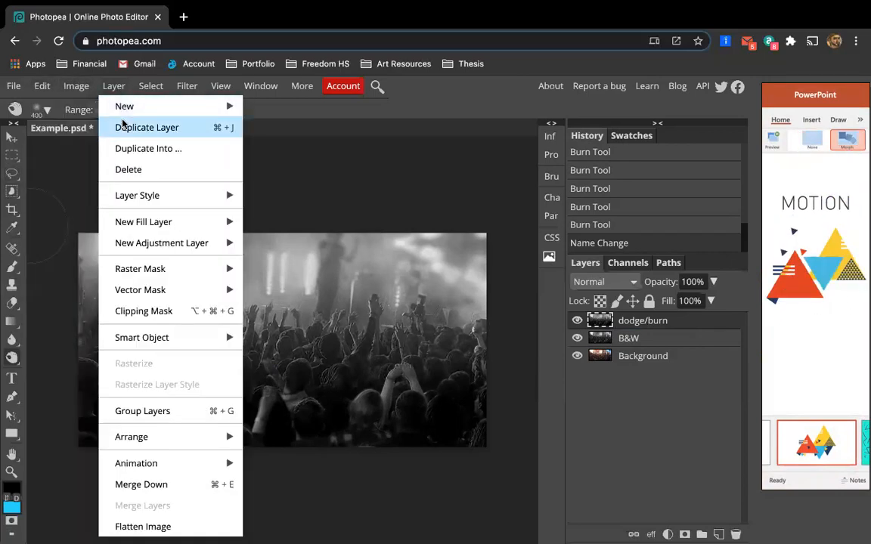
pyautogui.click(125, 127)
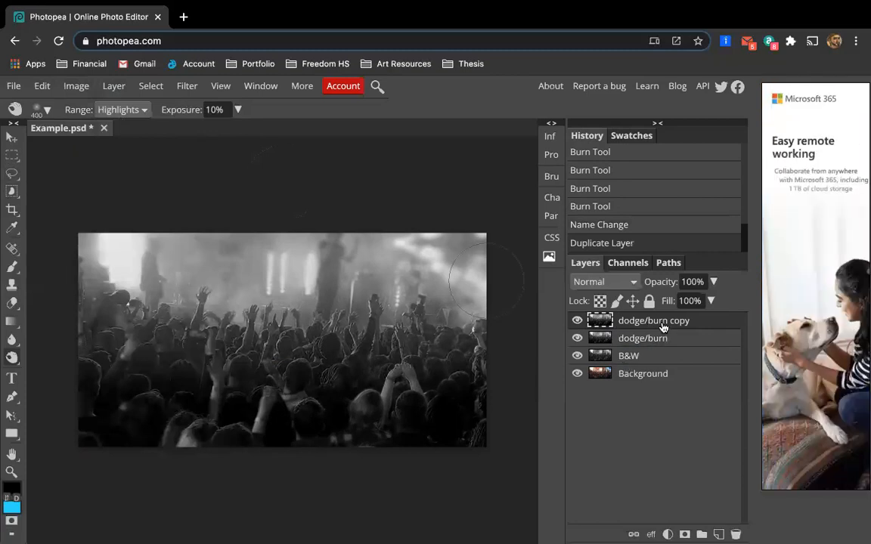
pyautogui.doubleClick(658, 322)
pyautogui.write('blur')
pyautogui.press('Return')
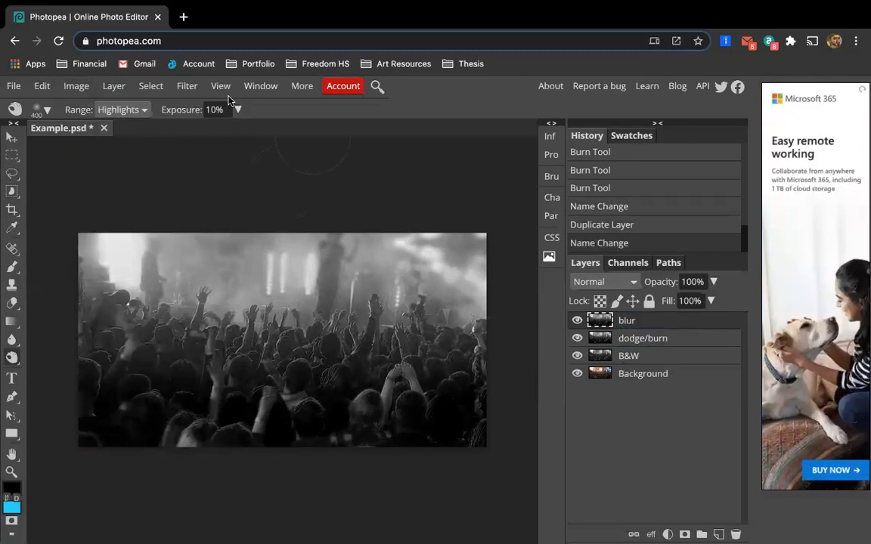
# Apply the Blur filter to the blur layer.
pyautogui.click(190, 87)
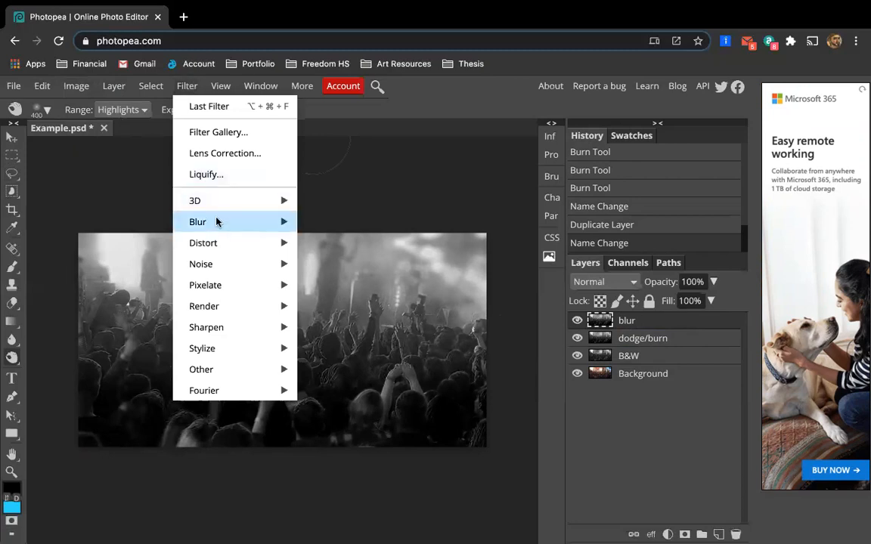
pyautogui.moveTo(216, 222)
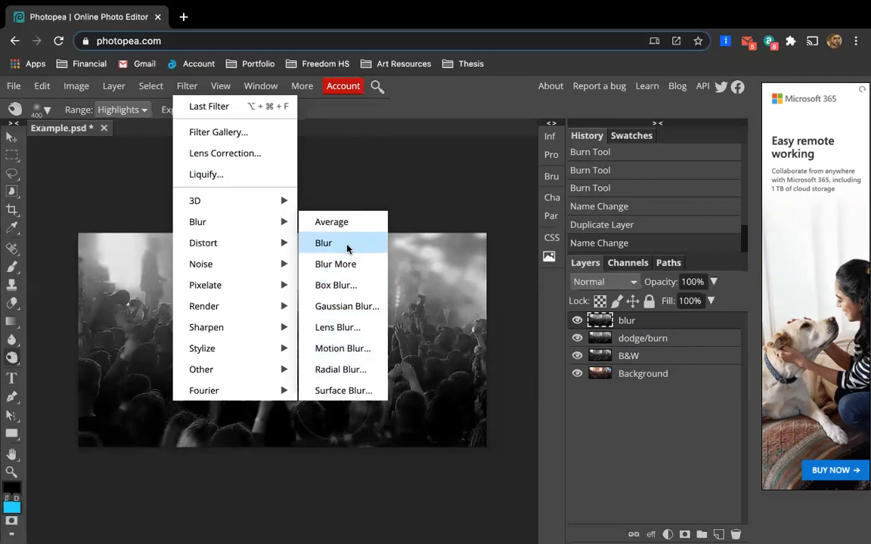
pyautogui.click(324, 242)
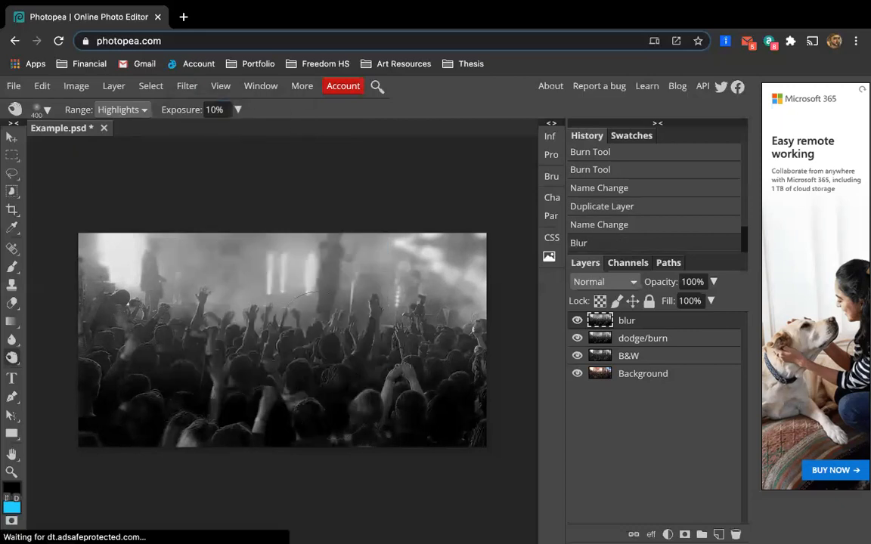
# Compare the blur by undoing and restoring it, then apply the Blur filter a second time.
pyautogui.scroll(3, 318, 333)
pyautogui.scroll(2, 317, 333)
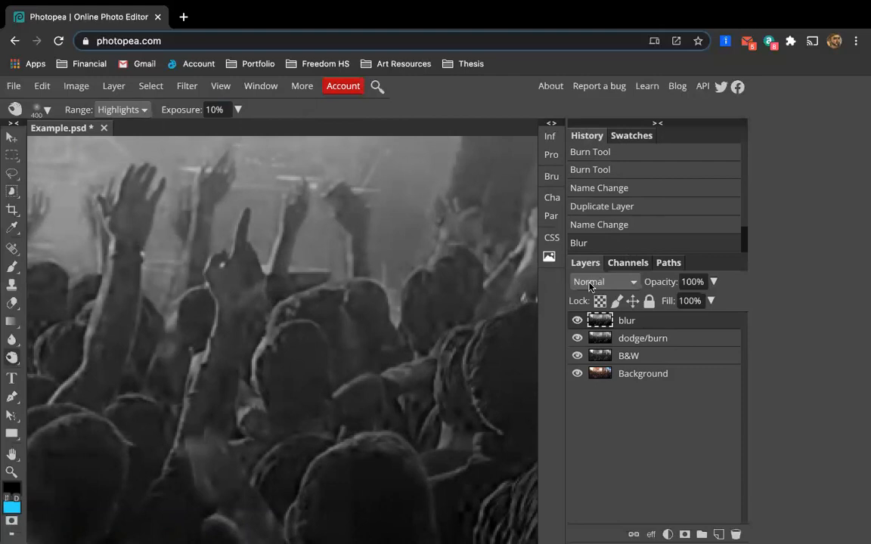
pyautogui.hotkey('ctrl', 'z')
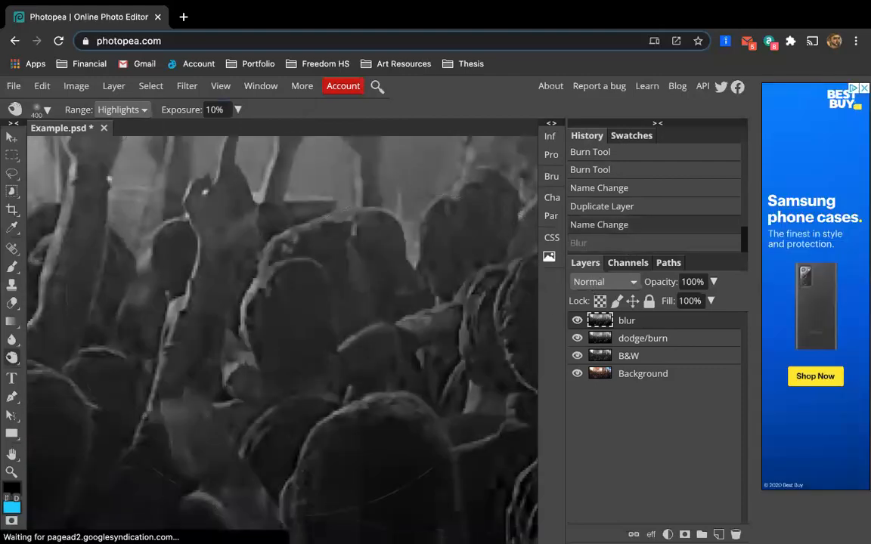
pyautogui.scroll(1, 454, 236)
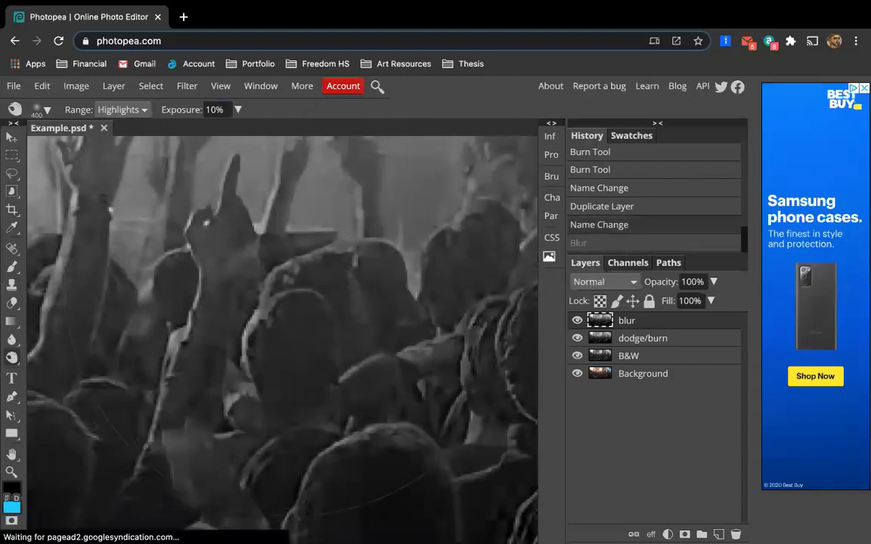
pyautogui.click(590, 245)
pyautogui.click(590, 245)
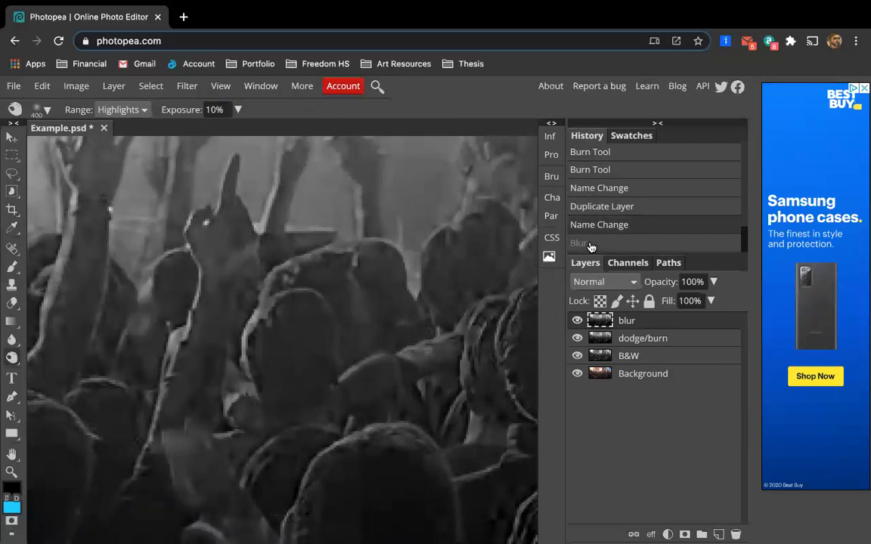
pyautogui.click(591, 245)
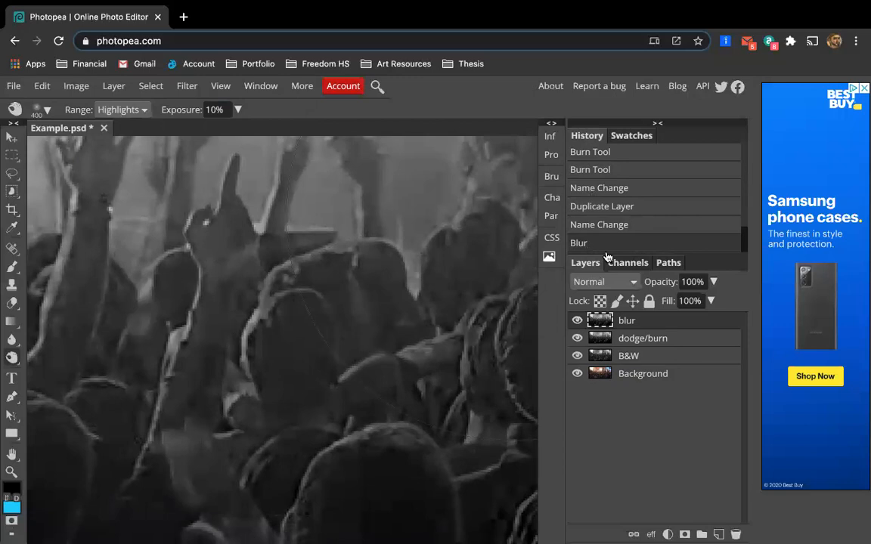
pyautogui.click(183, 86)
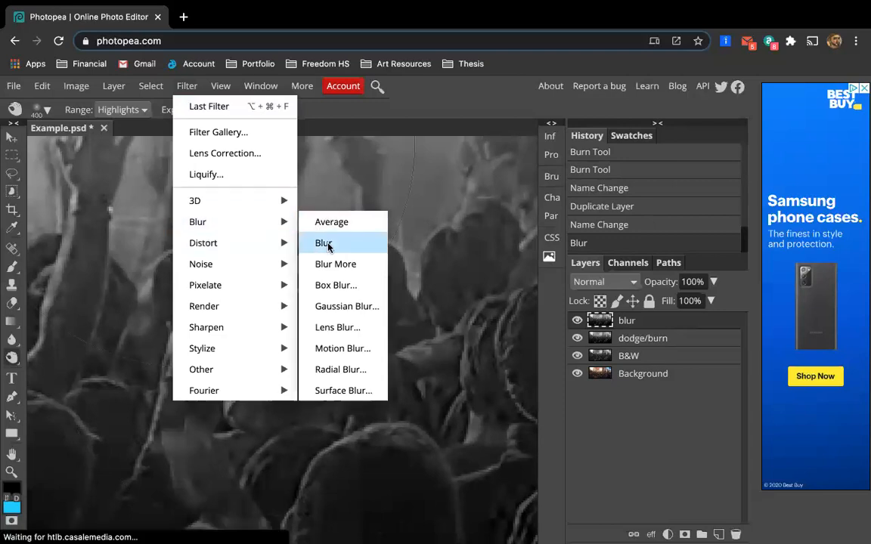
pyautogui.click(324, 242)
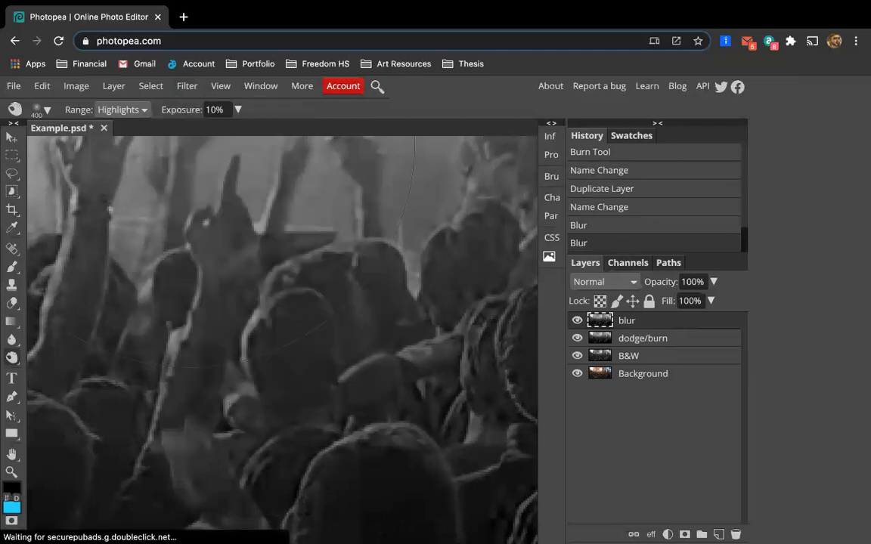
# Zoom in and out to examine the blurred image.
pyautogui.scroll(-5, 376, 366)
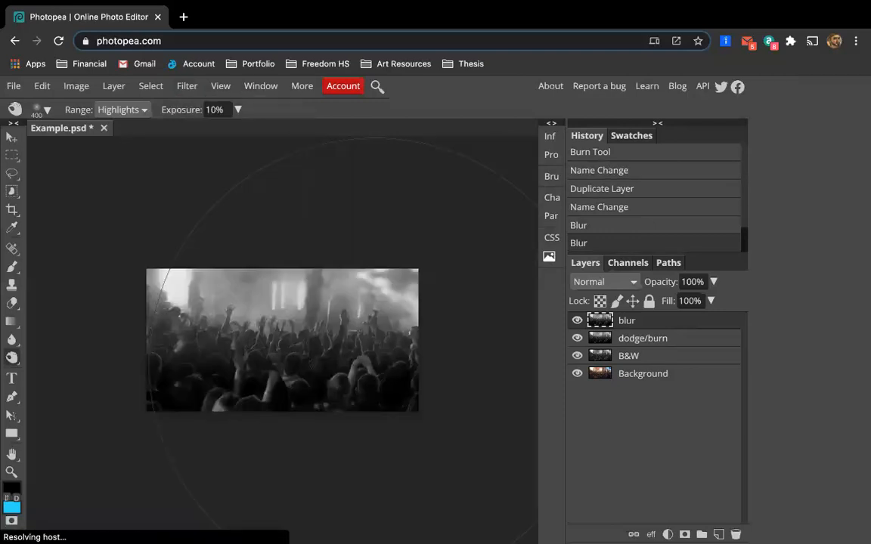
pyautogui.scroll(5, 378, 367)
pyautogui.scroll(-3, 363, 340)
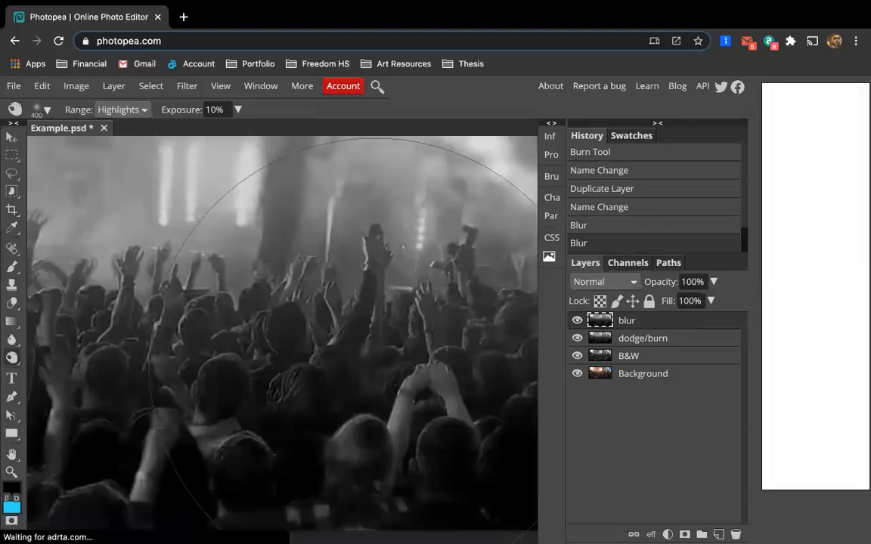
pyautogui.scroll(-2, 363, 340)
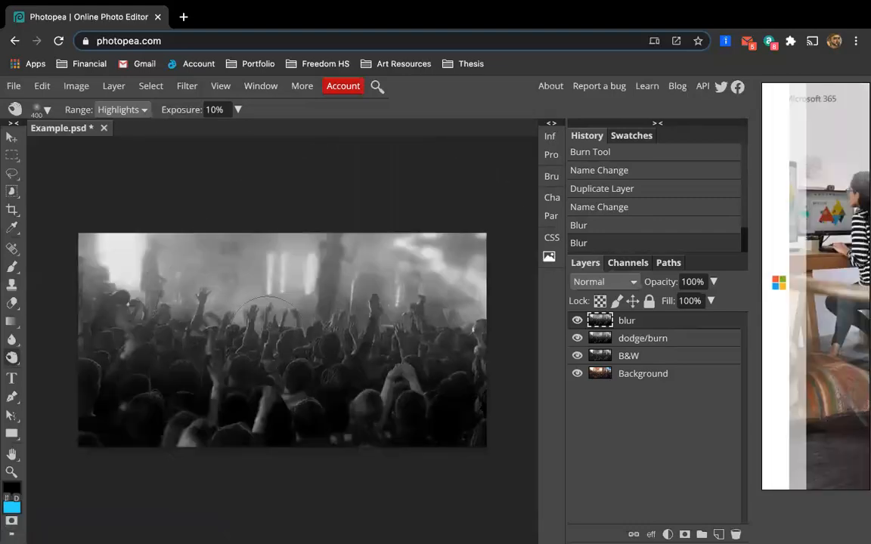
pyautogui.scroll(4, 273, 310)
pyautogui.scroll(-2, 268, 303)
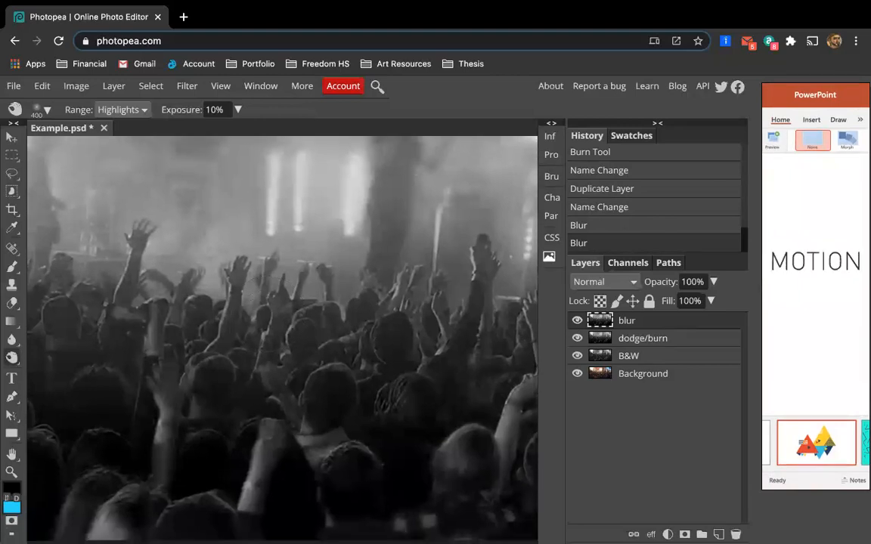
pyautogui.hscroll(-2, 268, 333)
pyautogui.scroll(-4, 269, 333)
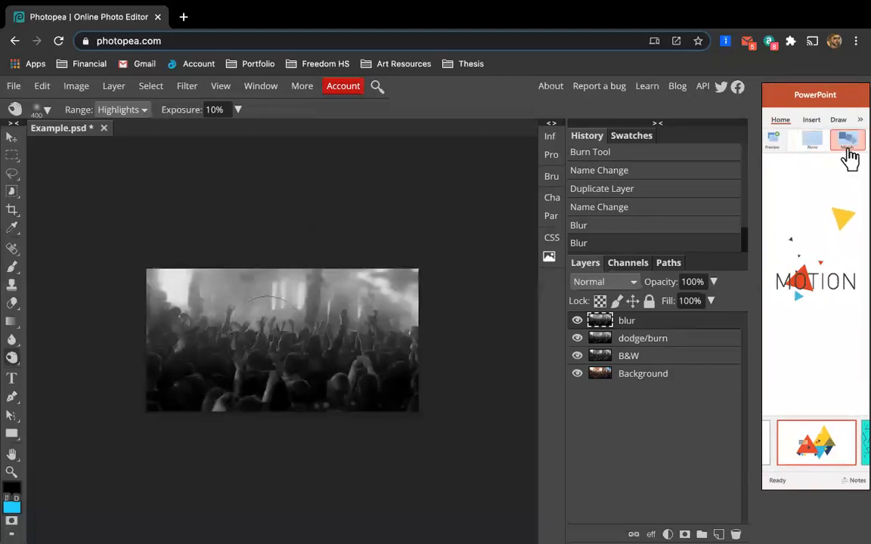
pyautogui.scroll(2, 269, 333)
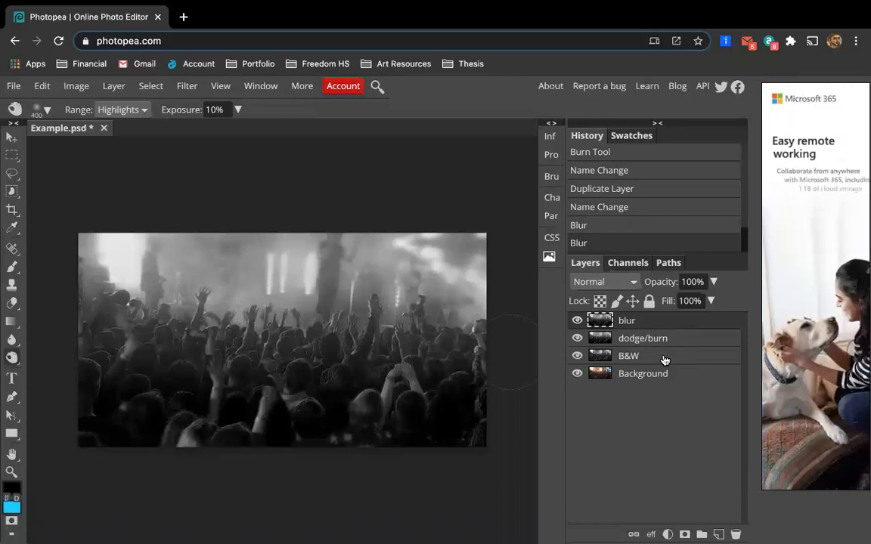
# Group the blur, dodge/burn and B&W layers into a folder and toggle its visibility to compare with the original.
pyautogui.click(664, 361)
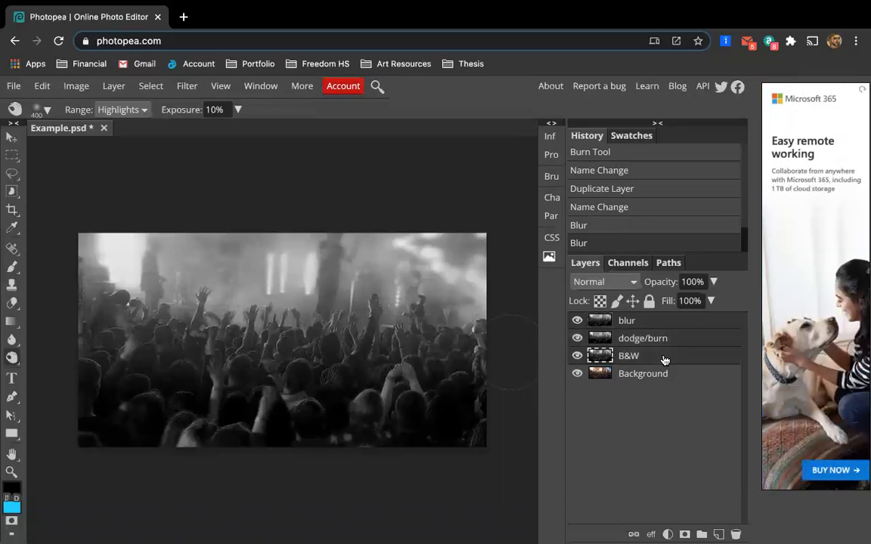
pyautogui.hotkey('ctrl', 'g')
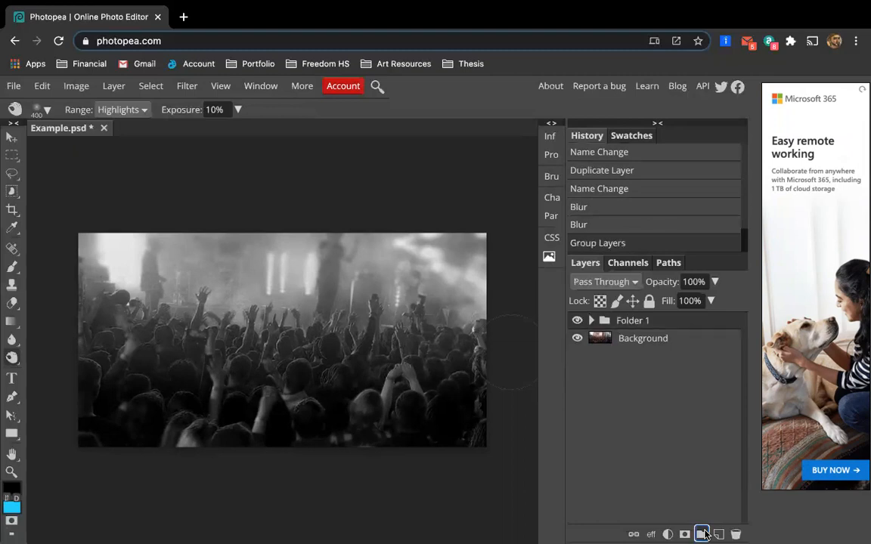
pyautogui.click(576, 320)
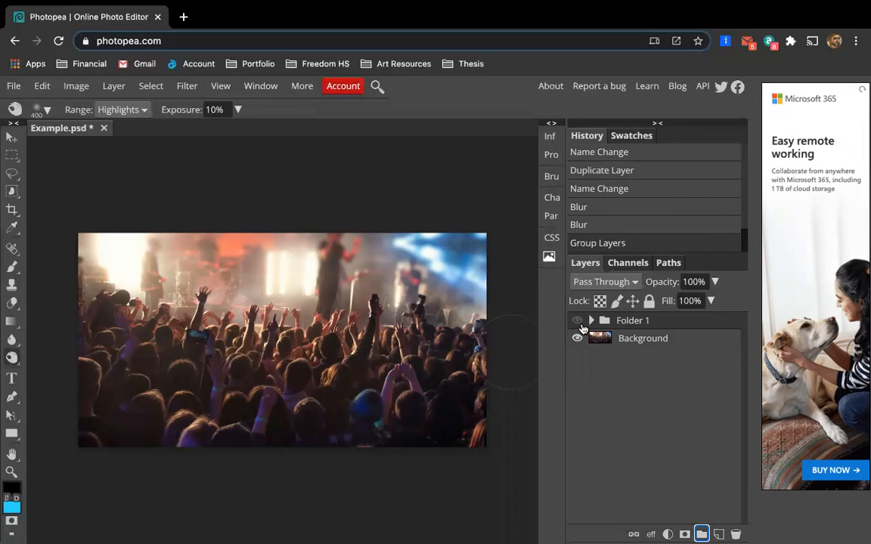
pyautogui.click(577, 321)
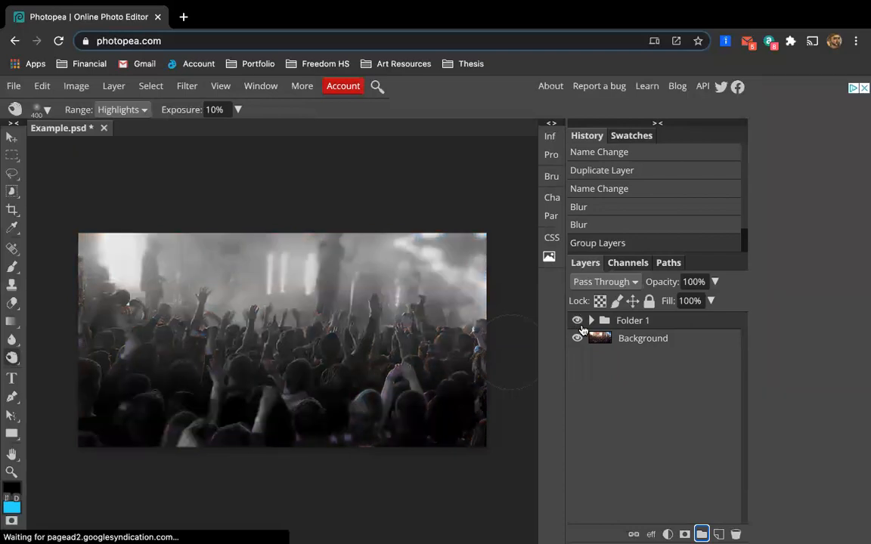